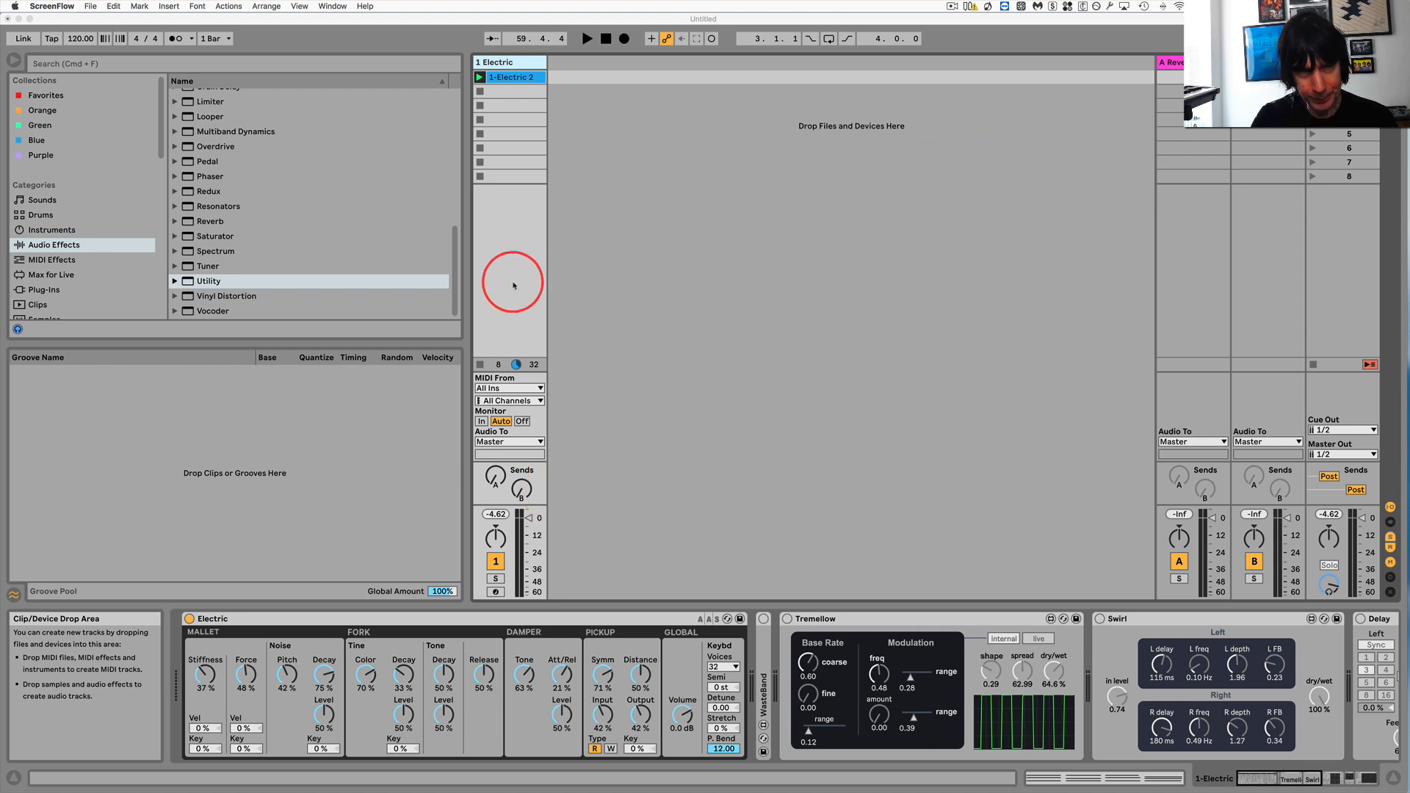
# Search the Max for Live devices for kapture and select Kapture.amxd.
pyautogui.click(510, 62)
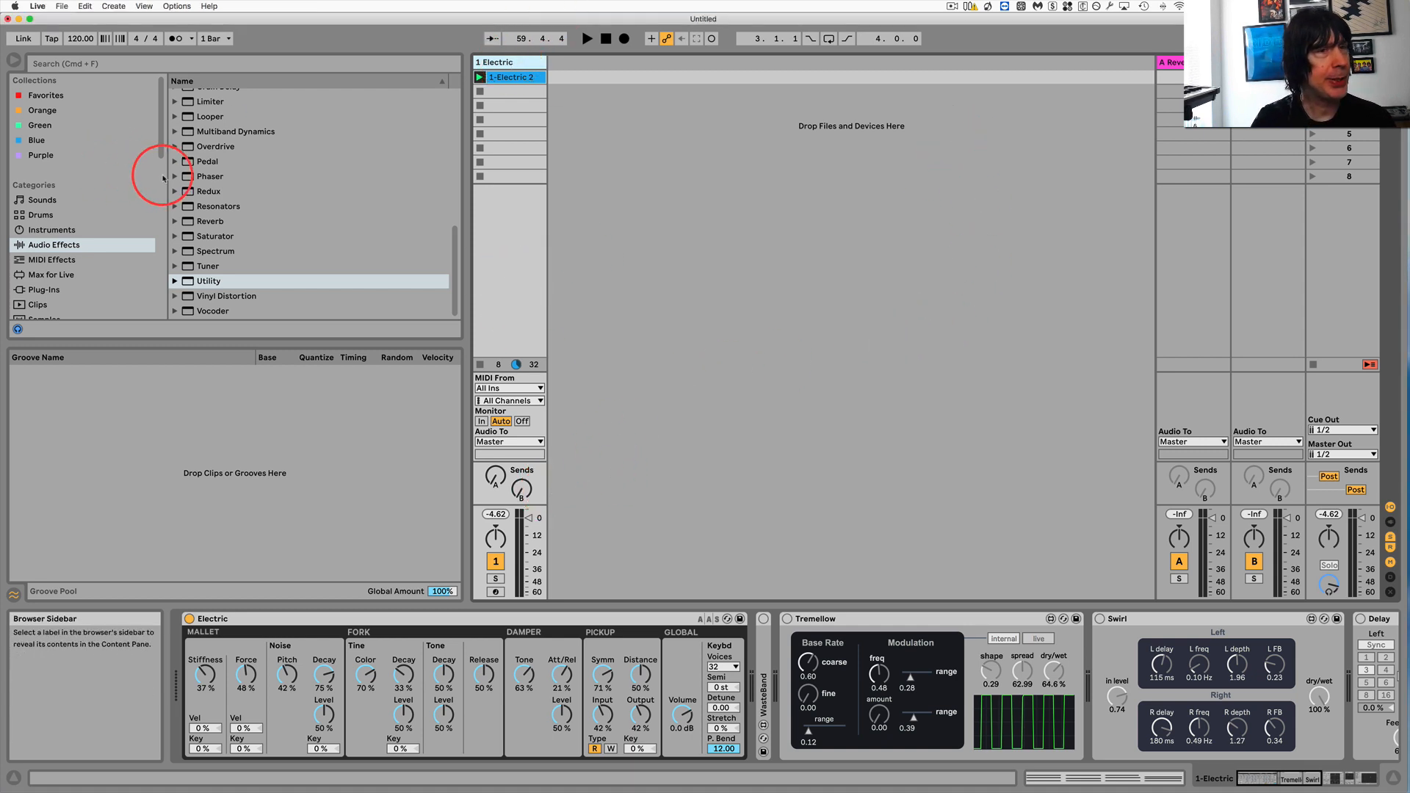
pyautogui.click(66, 273)
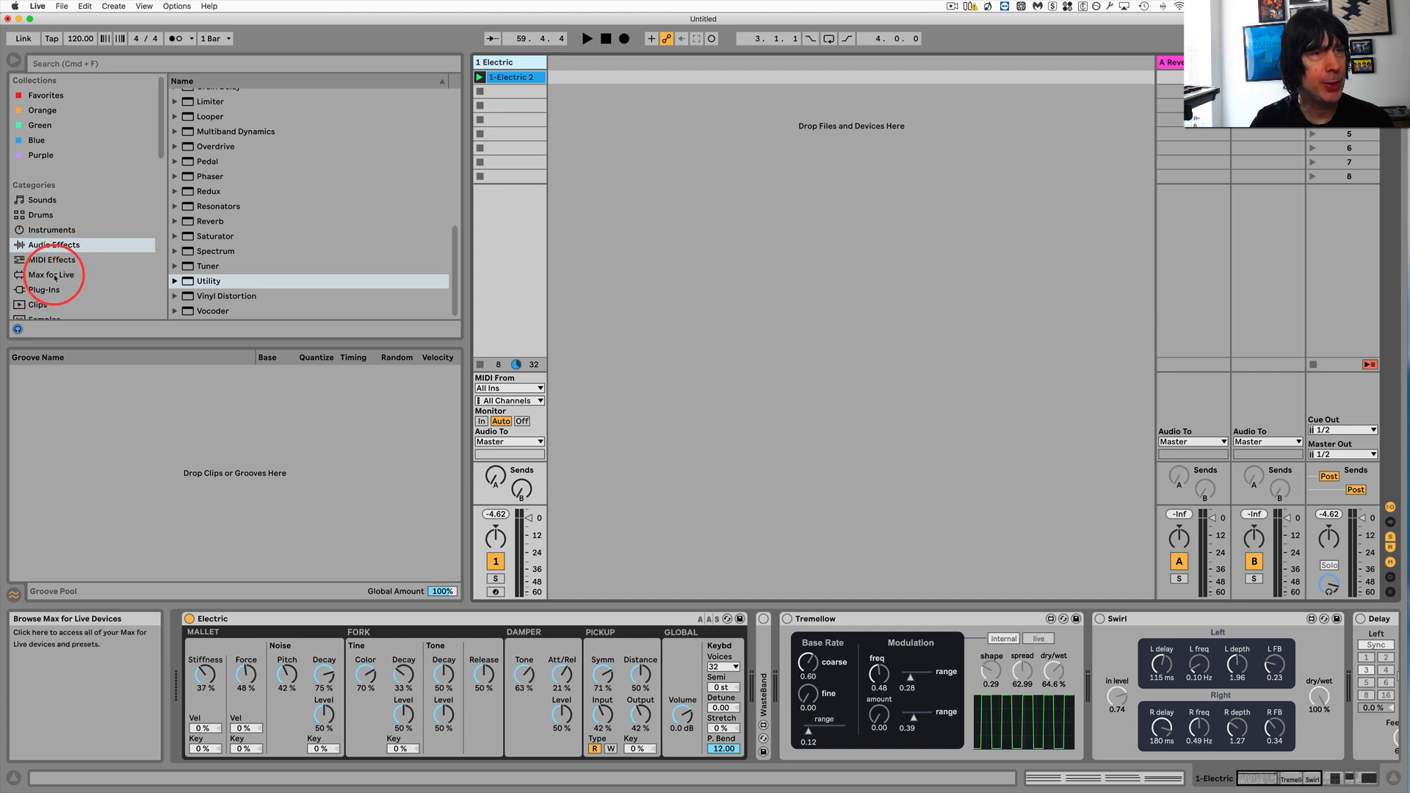
pyautogui.click(153, 65)
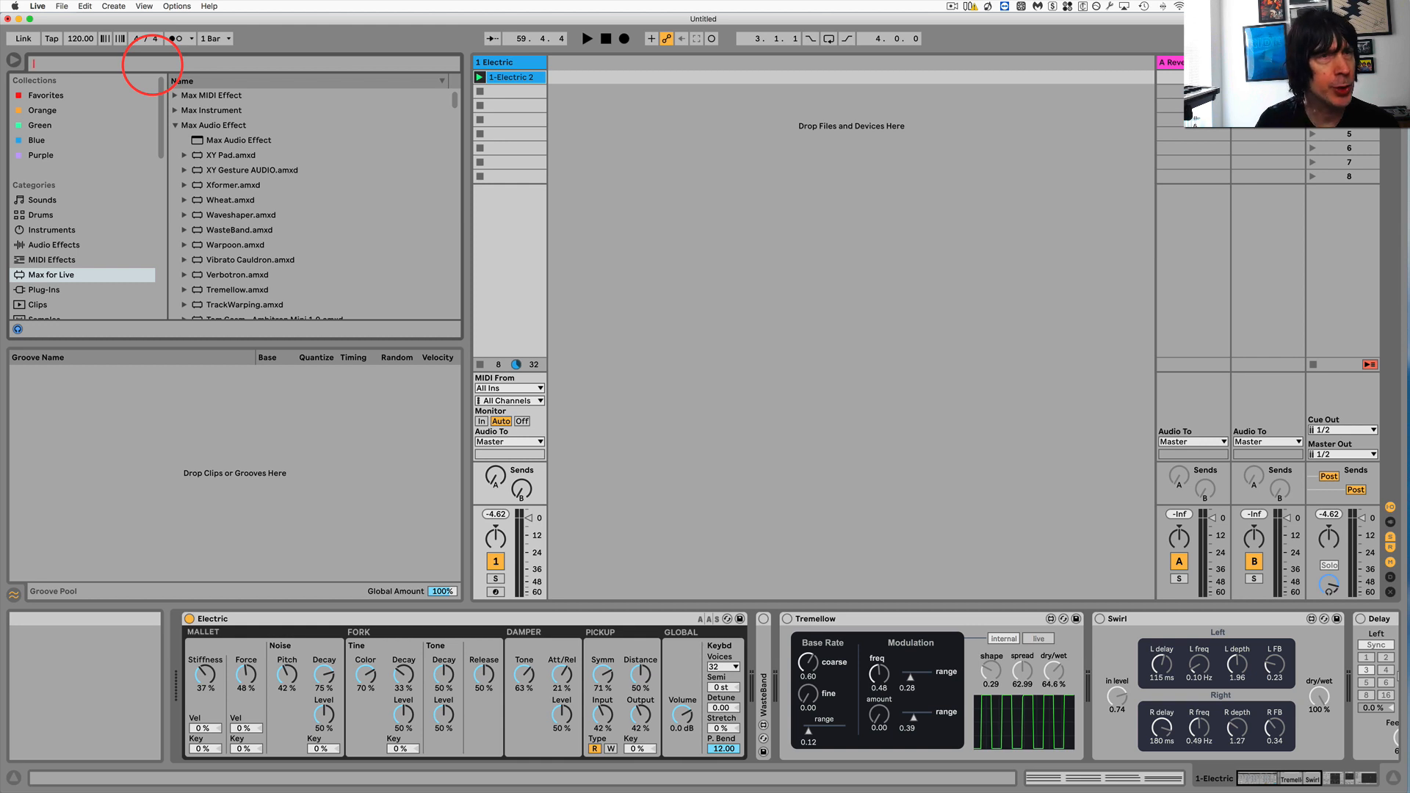
pyautogui.write('kapture')
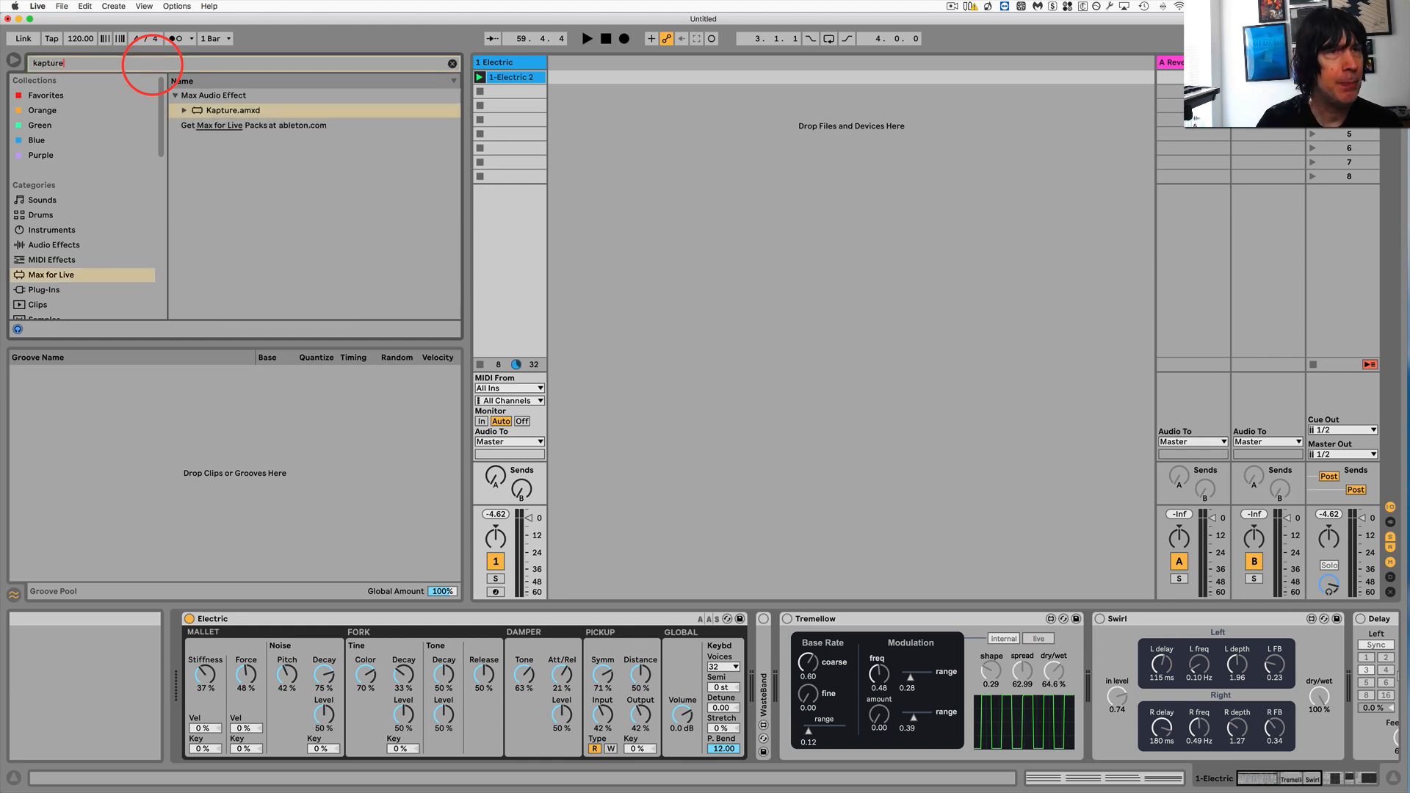
pyautogui.click(197, 110)
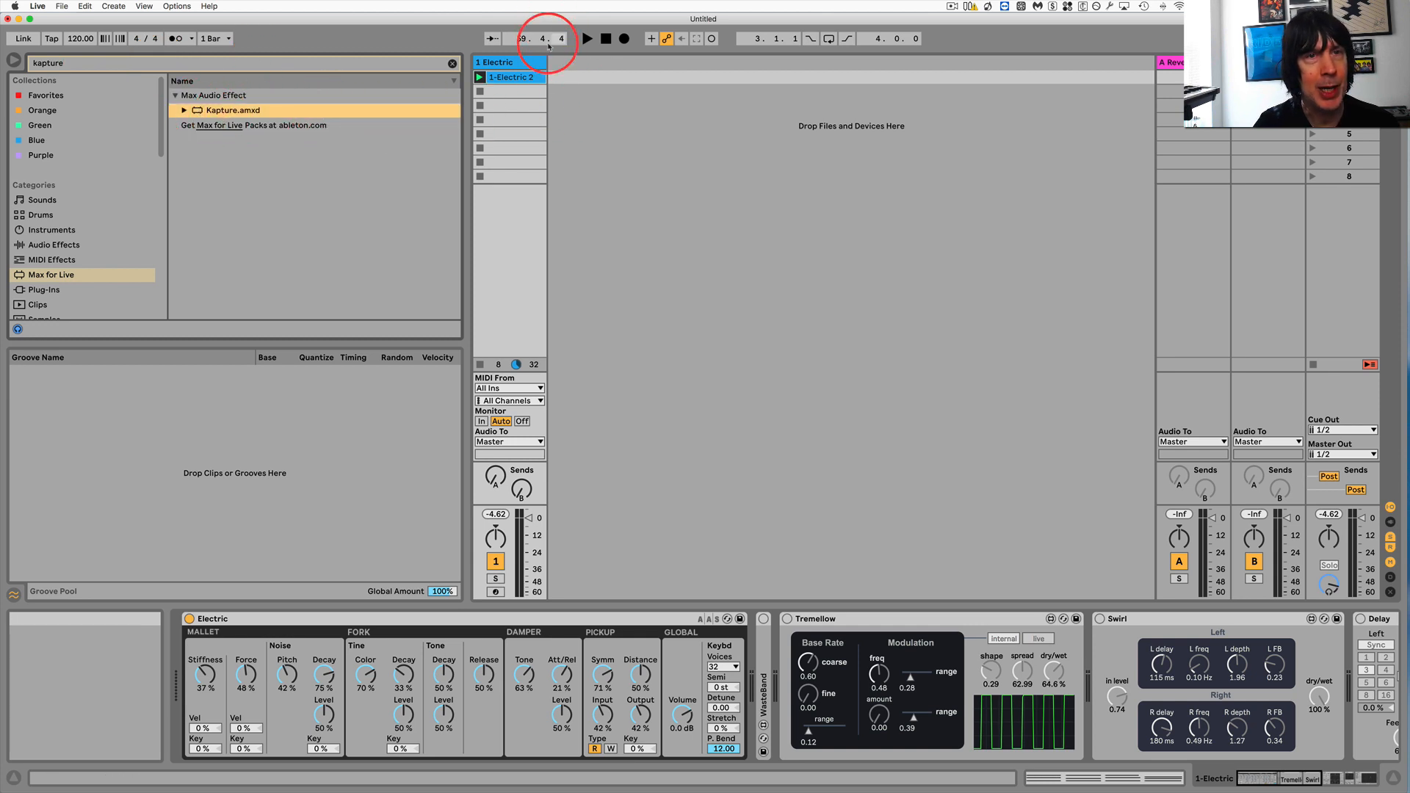
# Insert a new MIDI track after the Electric track and load Kapture.amxd onto it.
pyautogui.click(533, 64)
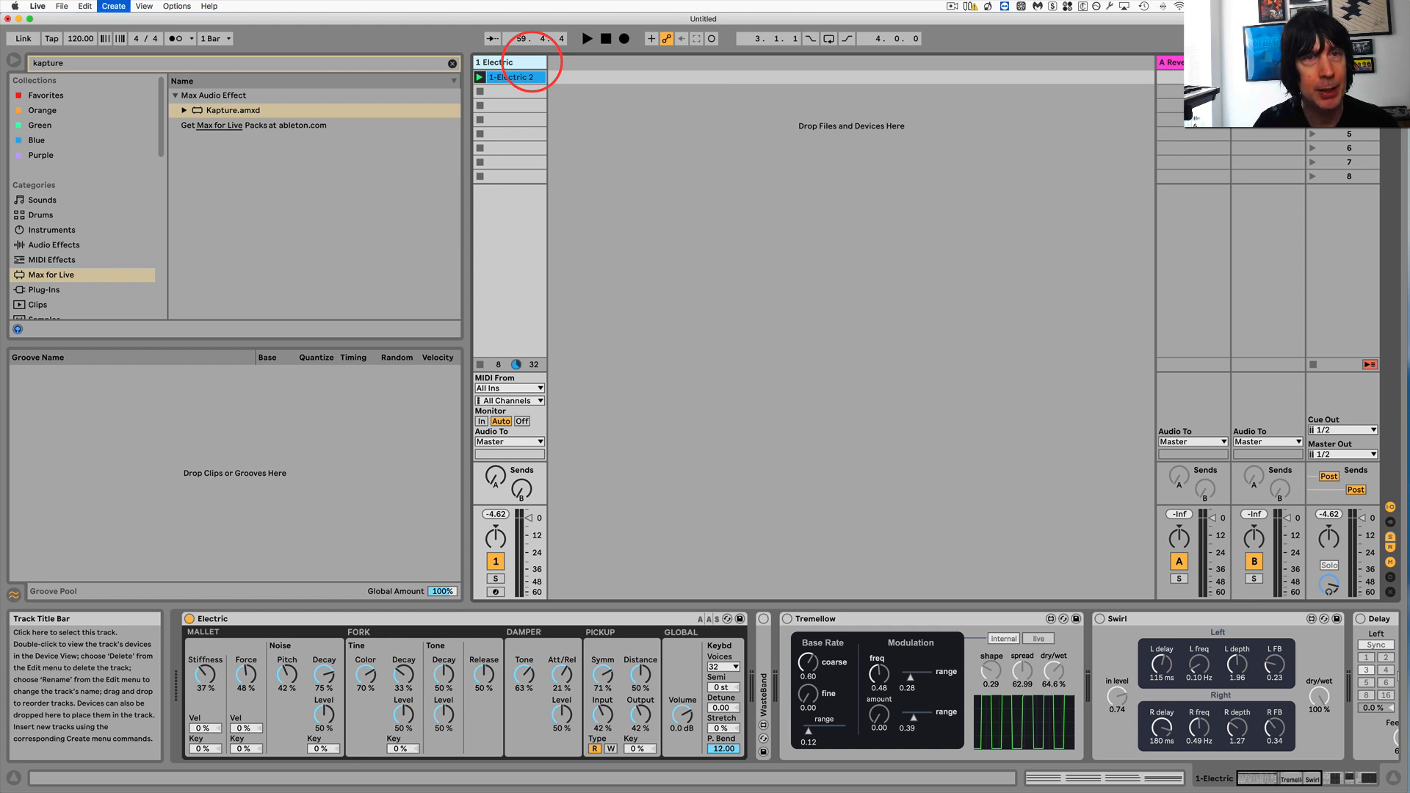
pyautogui.press('super+shift+t')
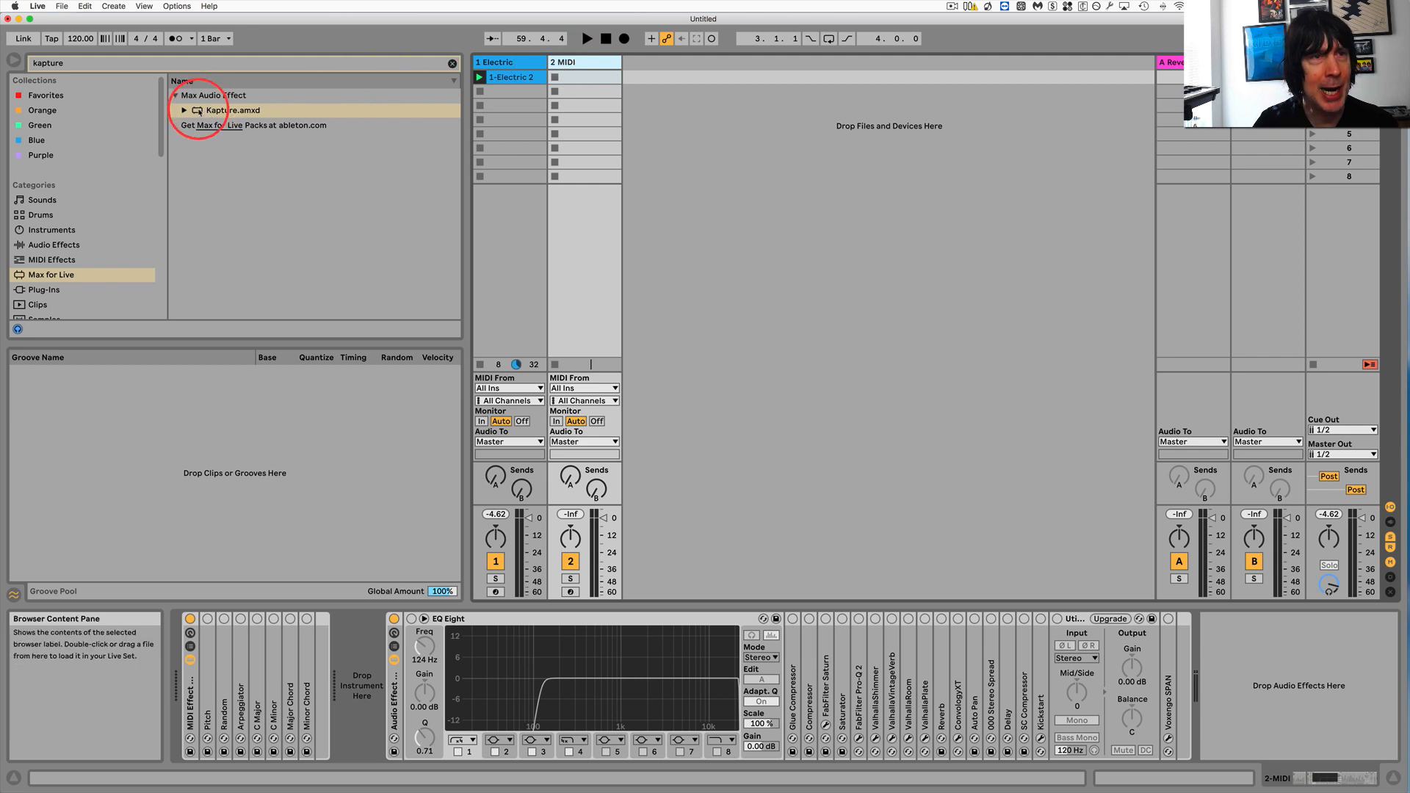
pyautogui.moveTo(197, 110); pyautogui.dragTo(576, 63)
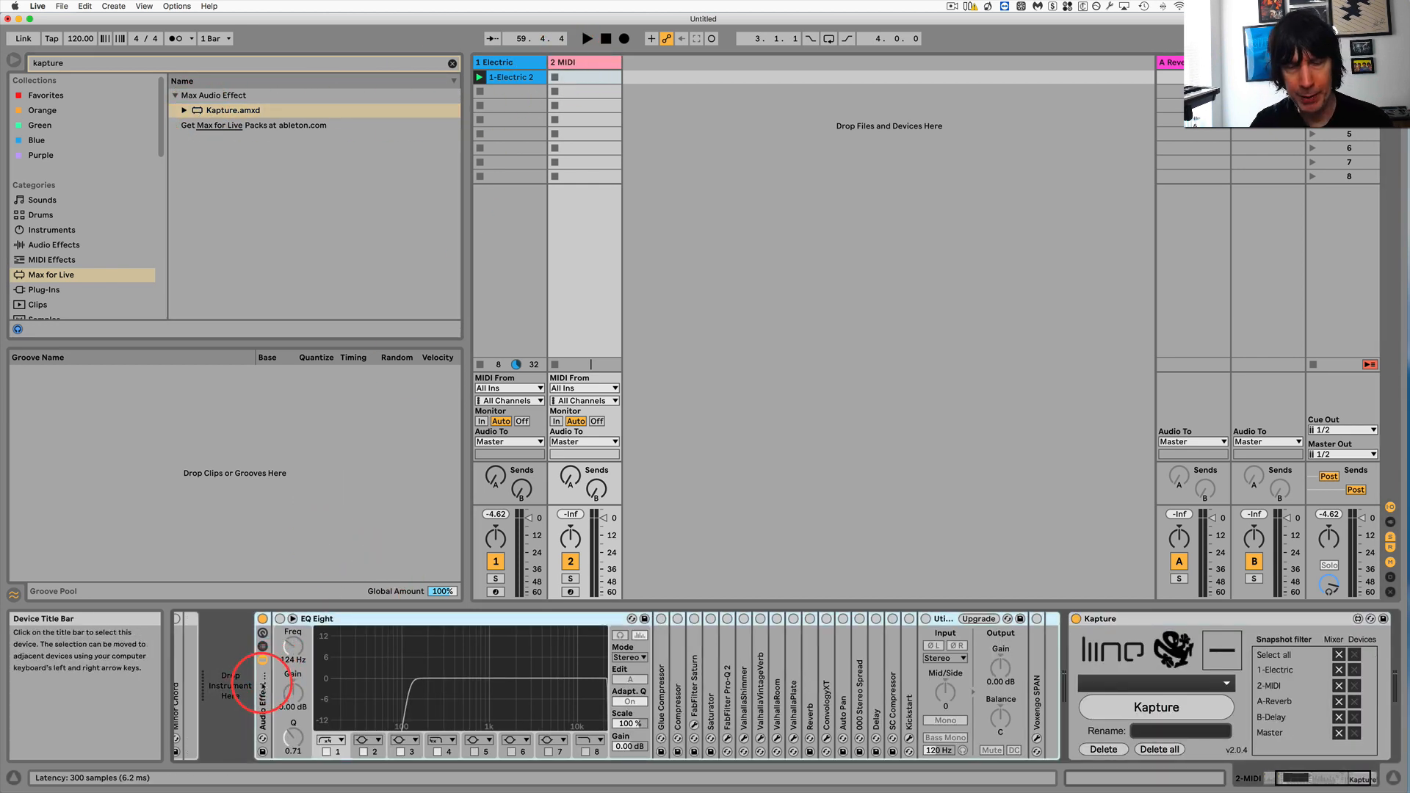
# Delete the default audio effect rack and MIDI effect rack from the new MIDI track, keeping only Kapture.
pyautogui.click(263, 687)
pyautogui.press('Delete')
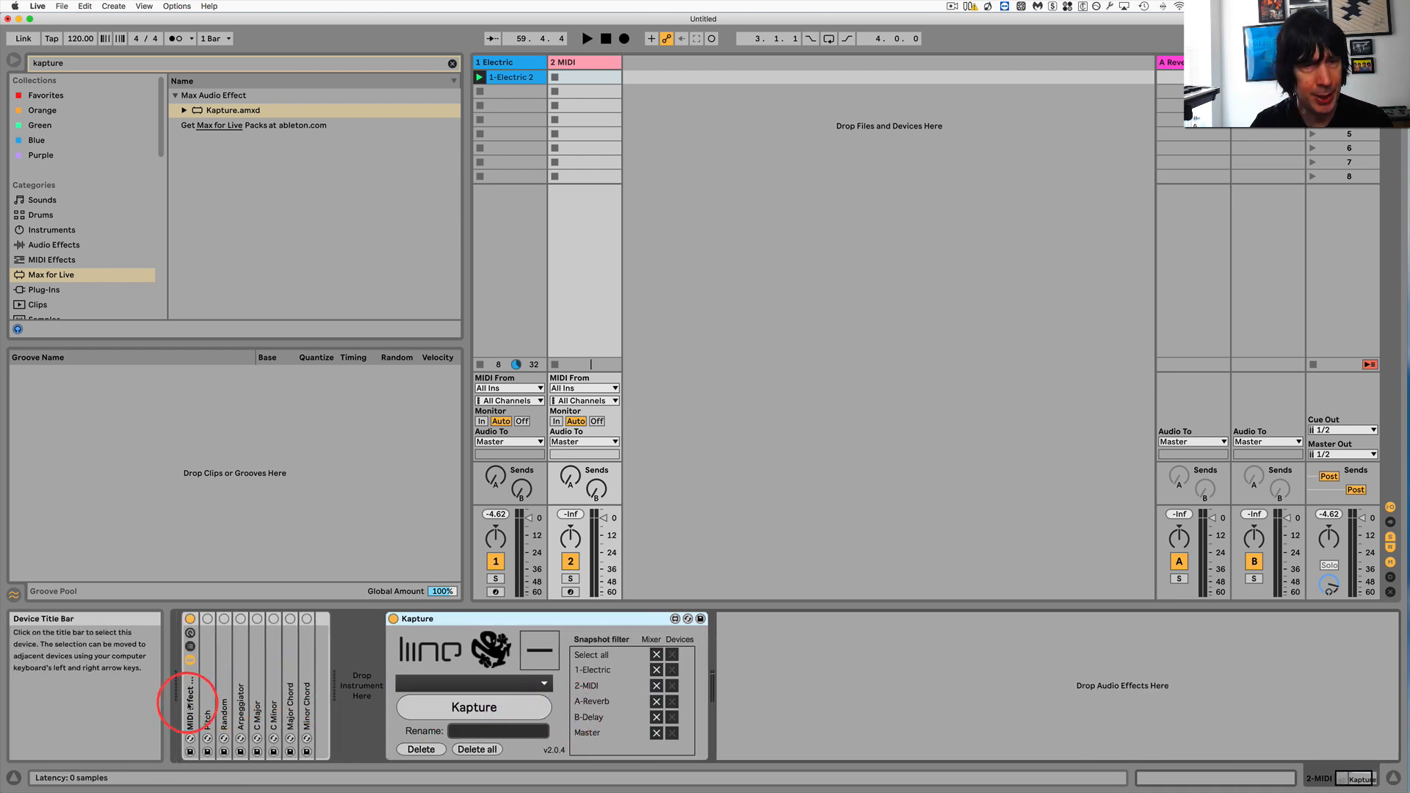
pyautogui.click(189, 706)
pyautogui.press('Delete')
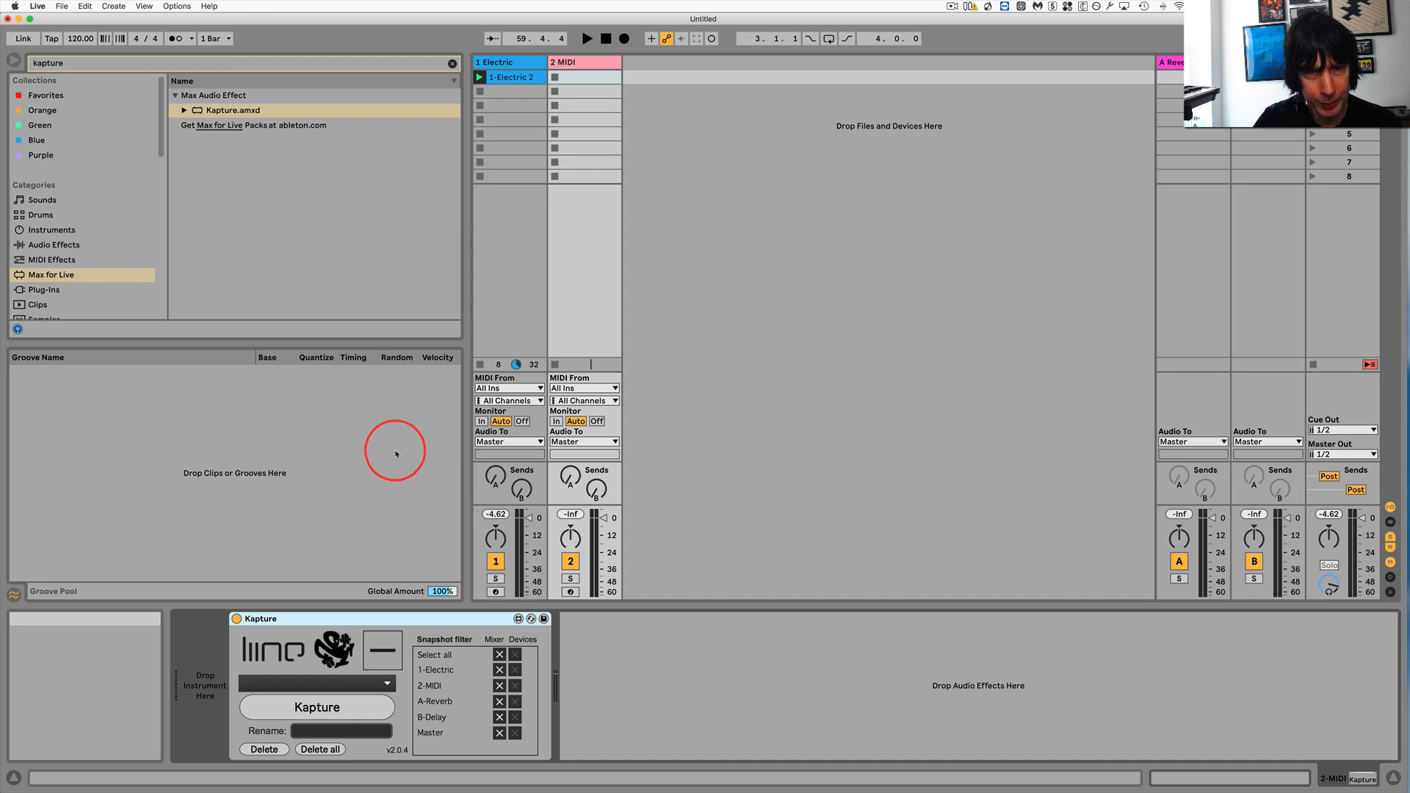
# Rename the MIDI track as Kapture and include the devices of all tracks in Kapture's snapshot filter.
pyautogui.click(586, 65)
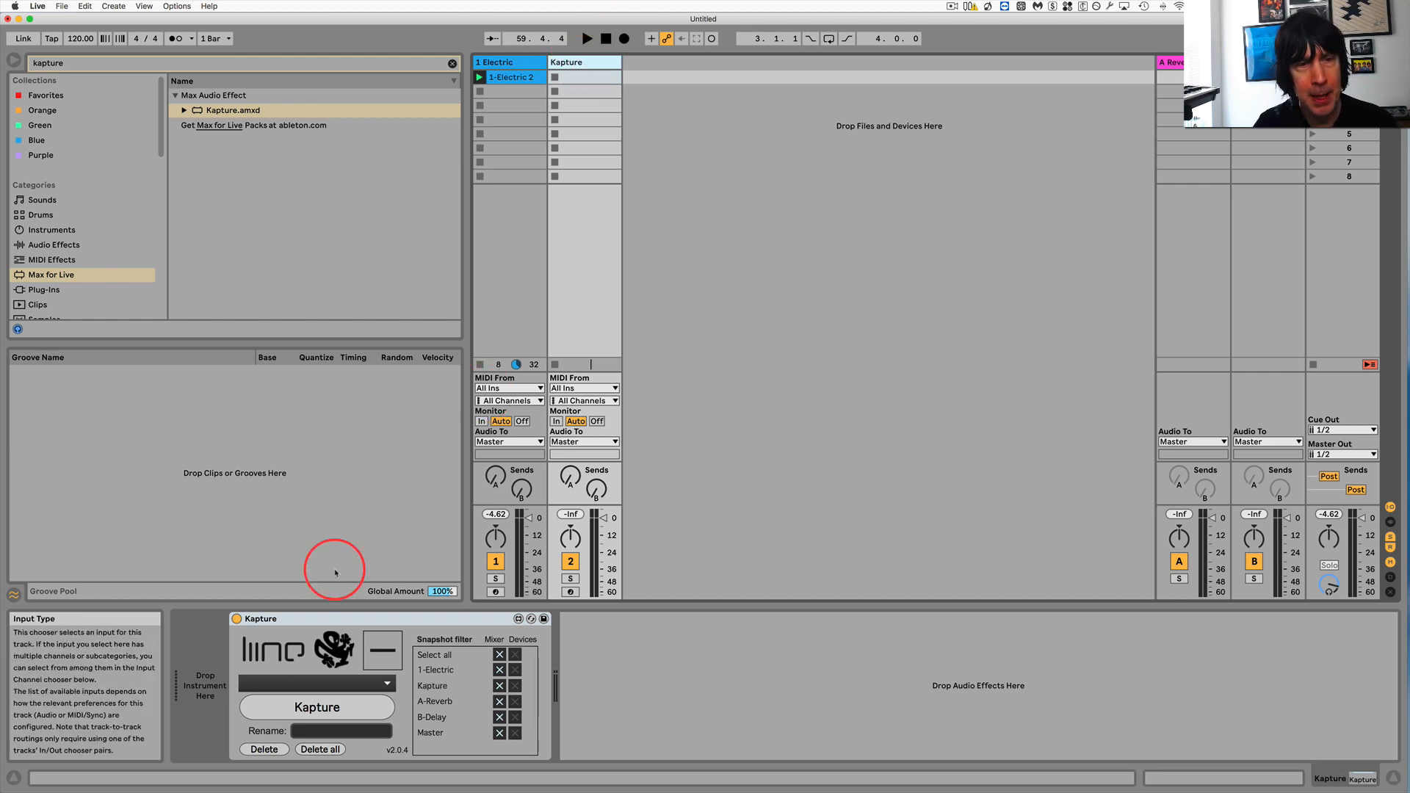
pyautogui.click(515, 655)
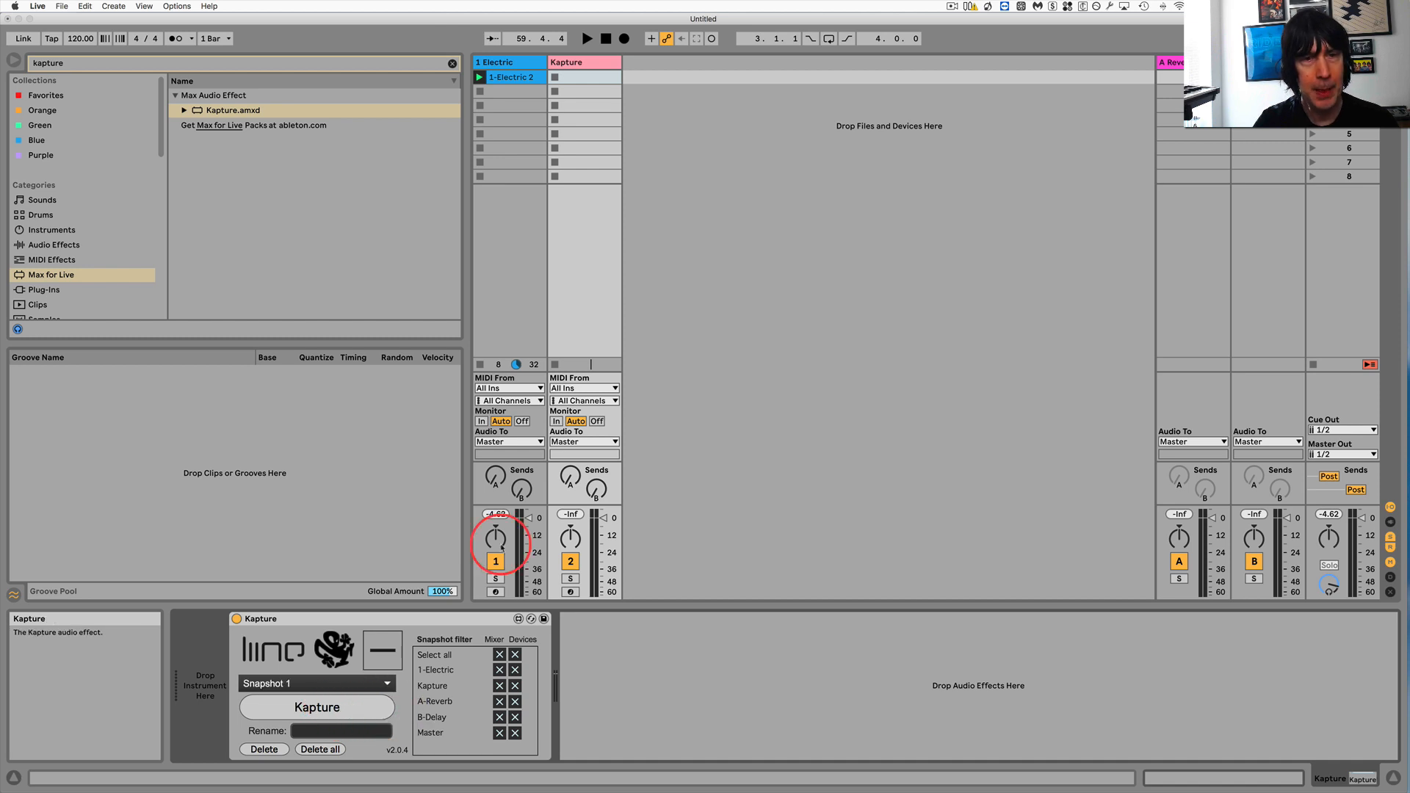
# Test Snapshot 1 by raising sends A and B on the Kapture track and recalling it, and delete the snapshot.
pyautogui.click(509, 329)
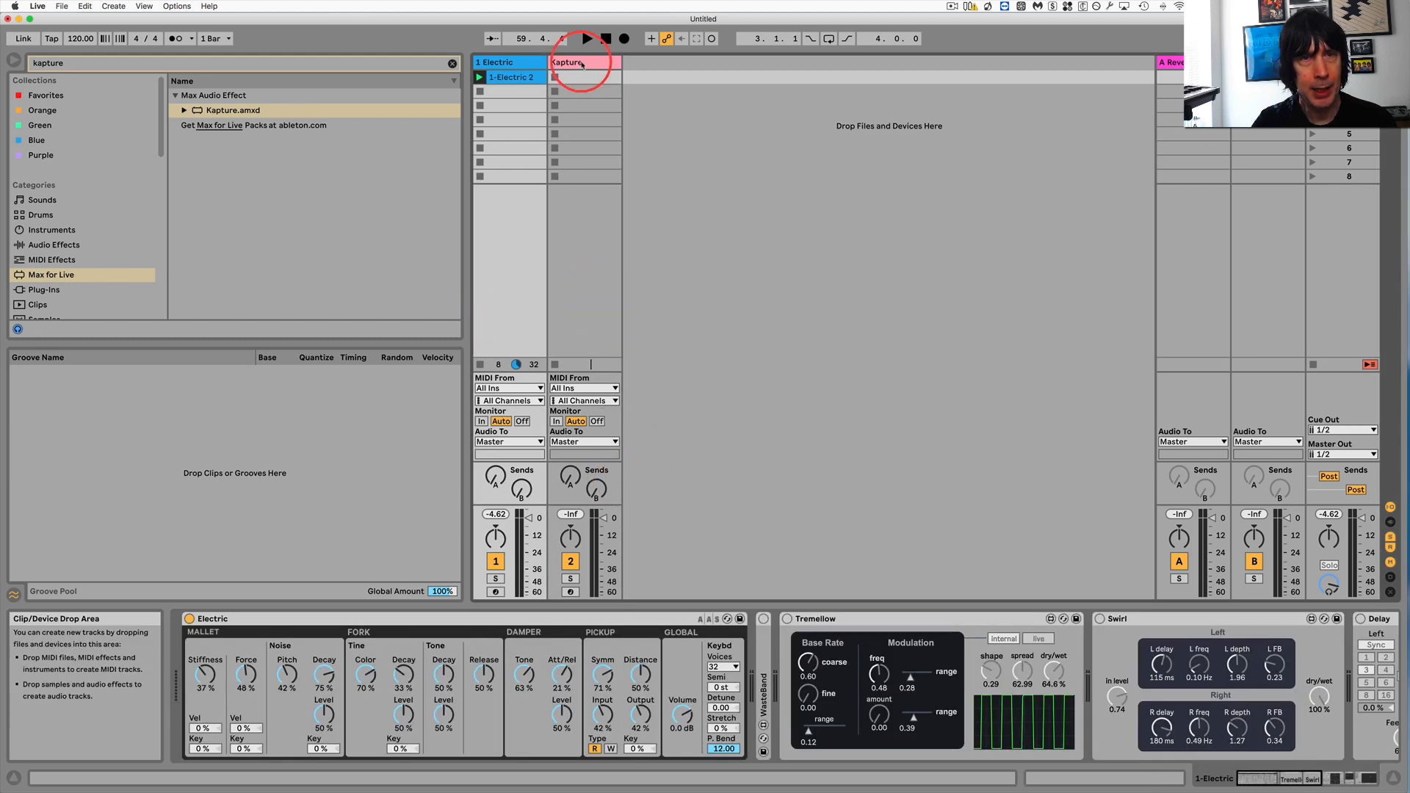
pyautogui.click(582, 64)
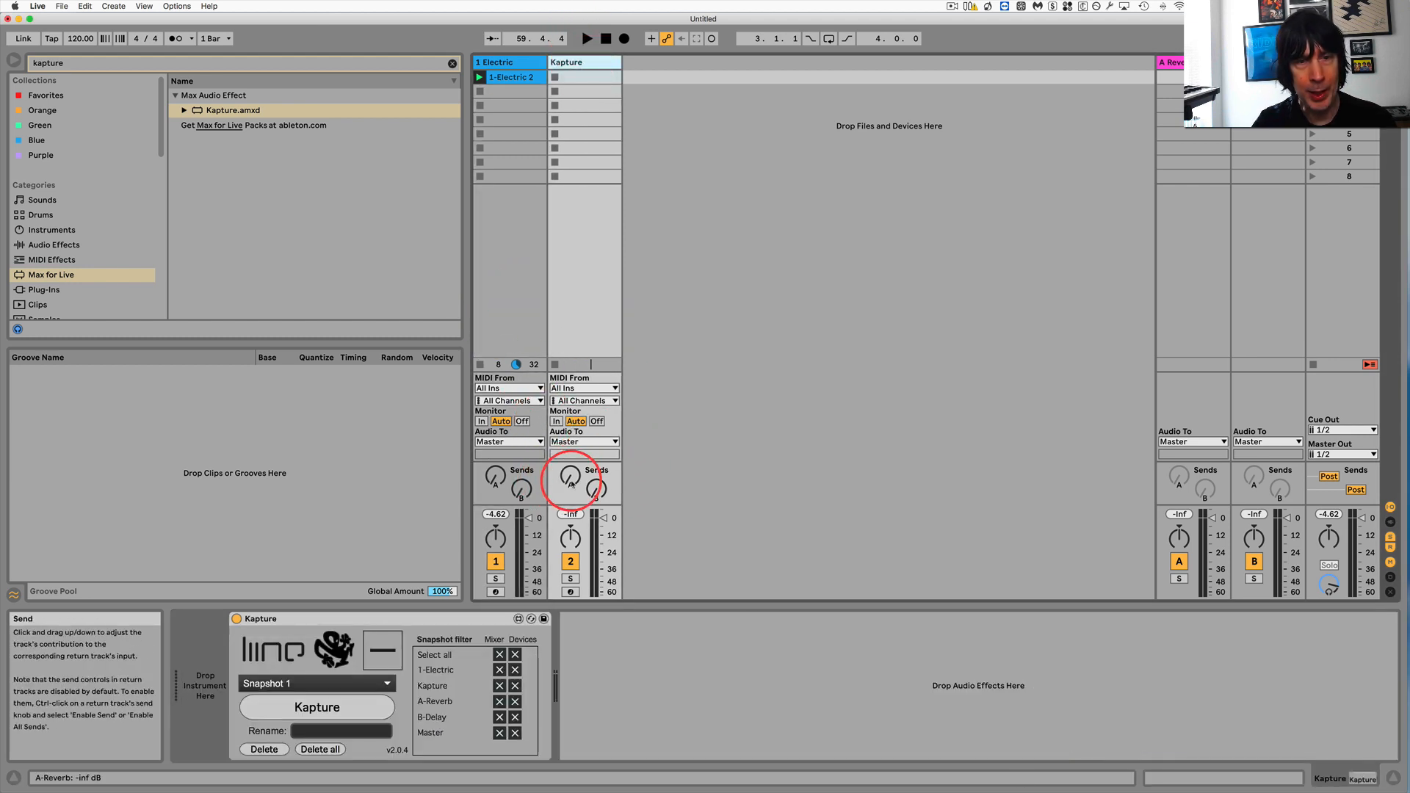
pyautogui.moveTo(573, 479); pyautogui.dragTo(573, 419)
pyautogui.moveTo(598, 494); pyautogui.dragTo(598, 434)
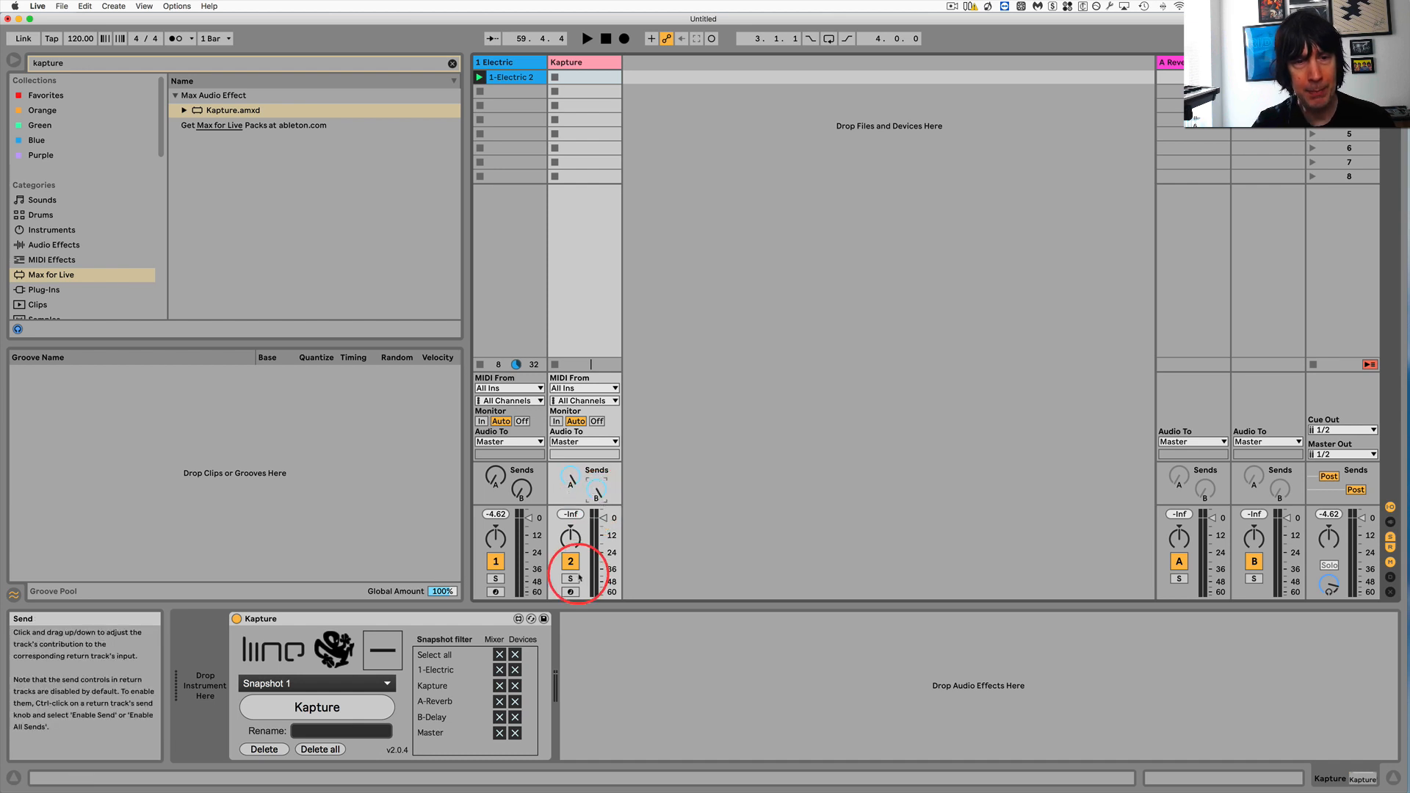
pyautogui.click(305, 686)
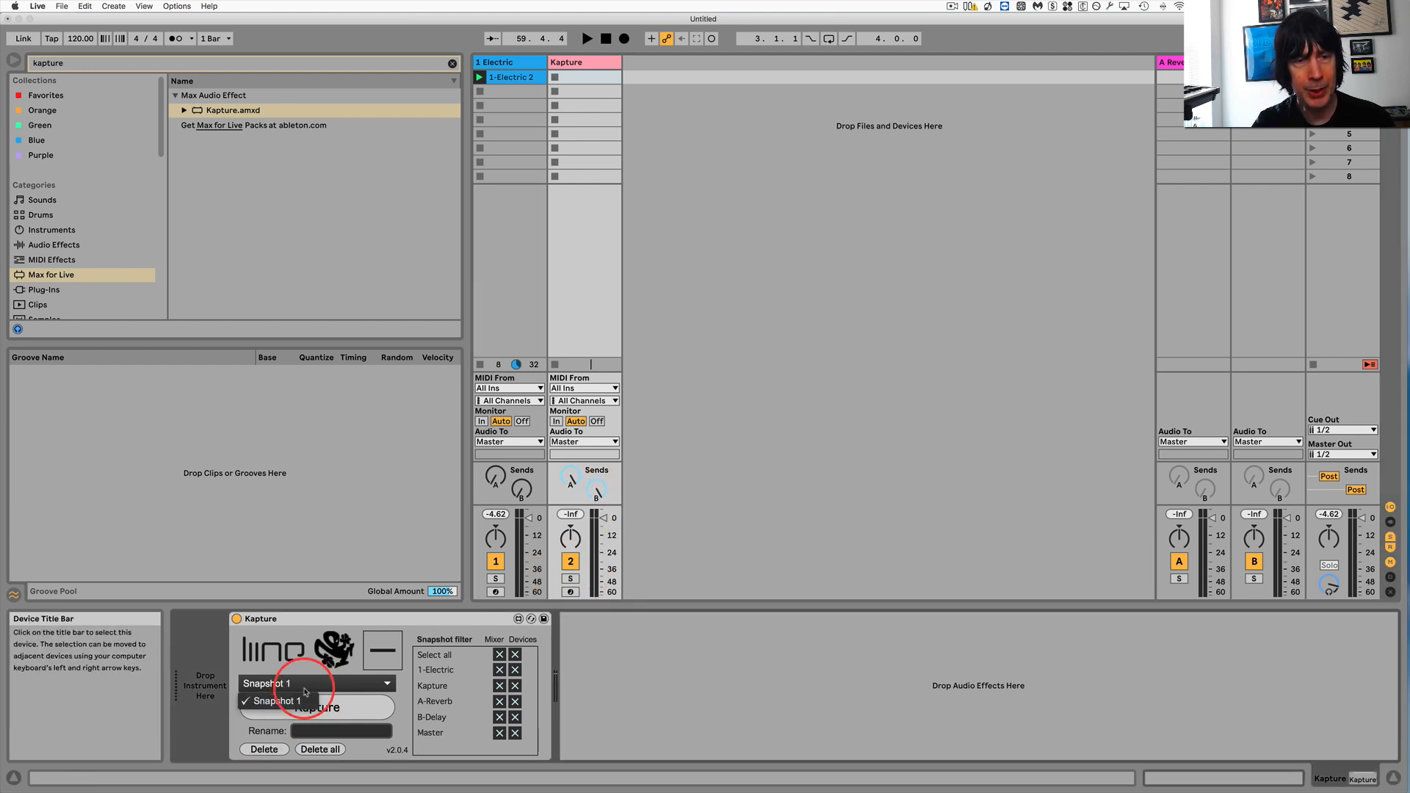
pyautogui.click(266, 701)
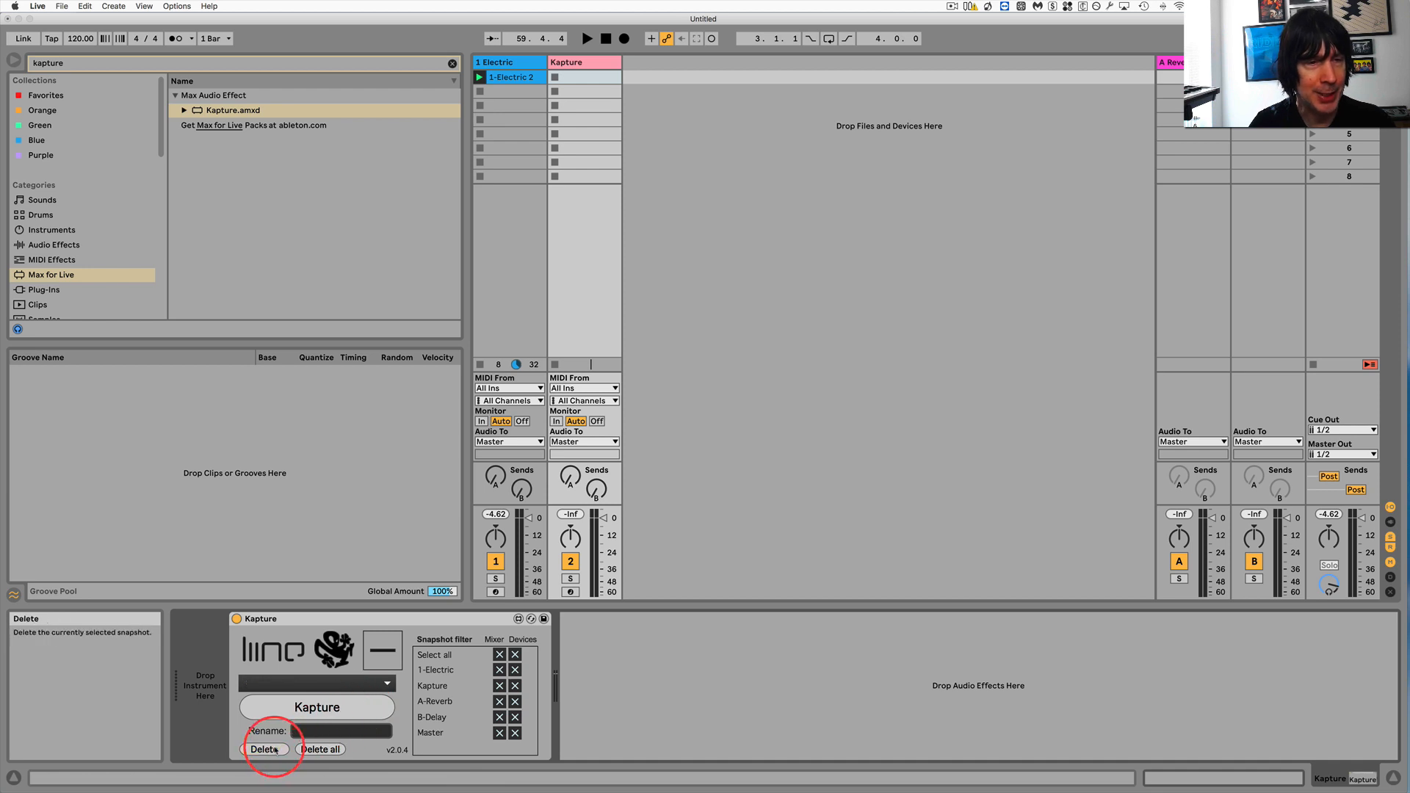
# Show the Electric track's devices and play its 1-Electric 2 clip to hear the dry sound.
pyautogui.click(500, 64)
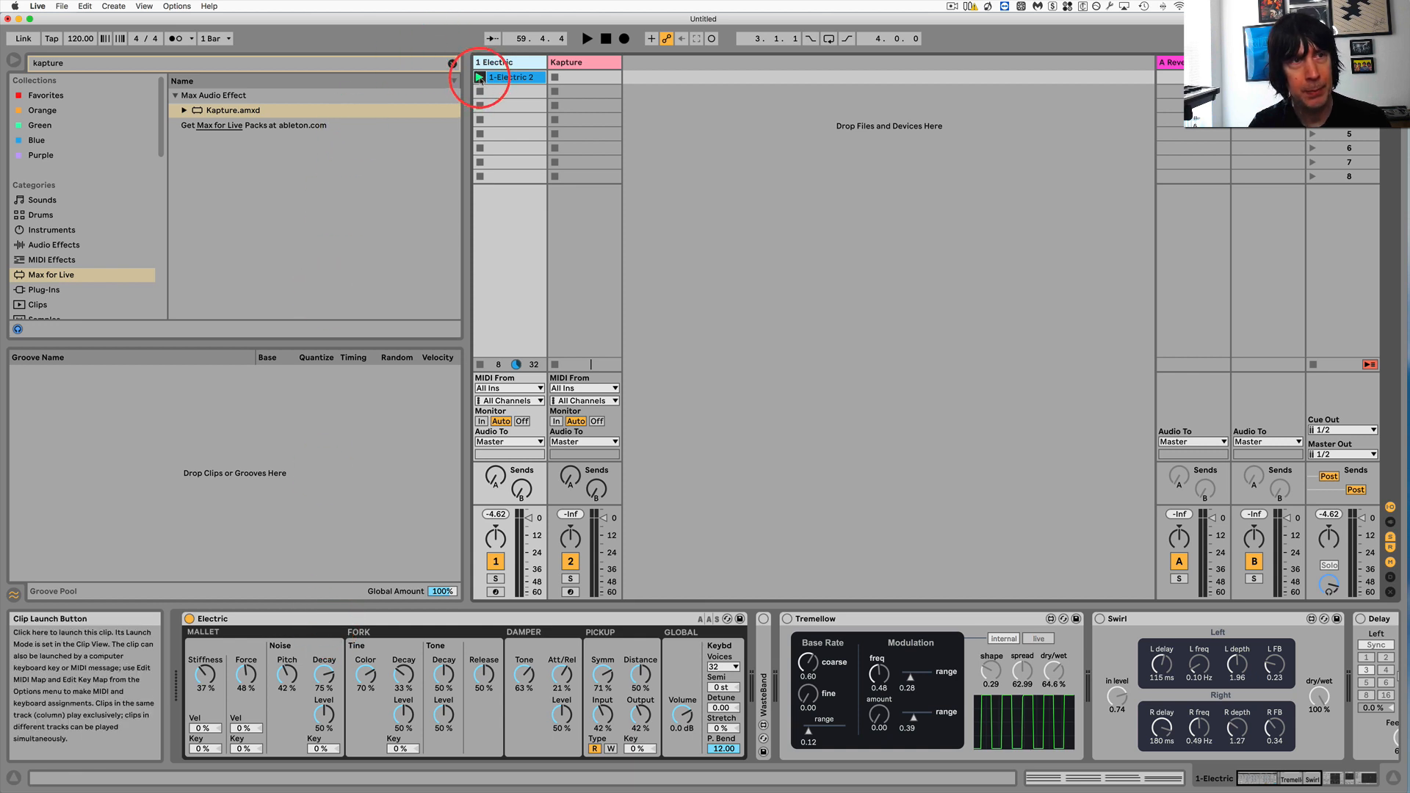
pyautogui.click(479, 77)
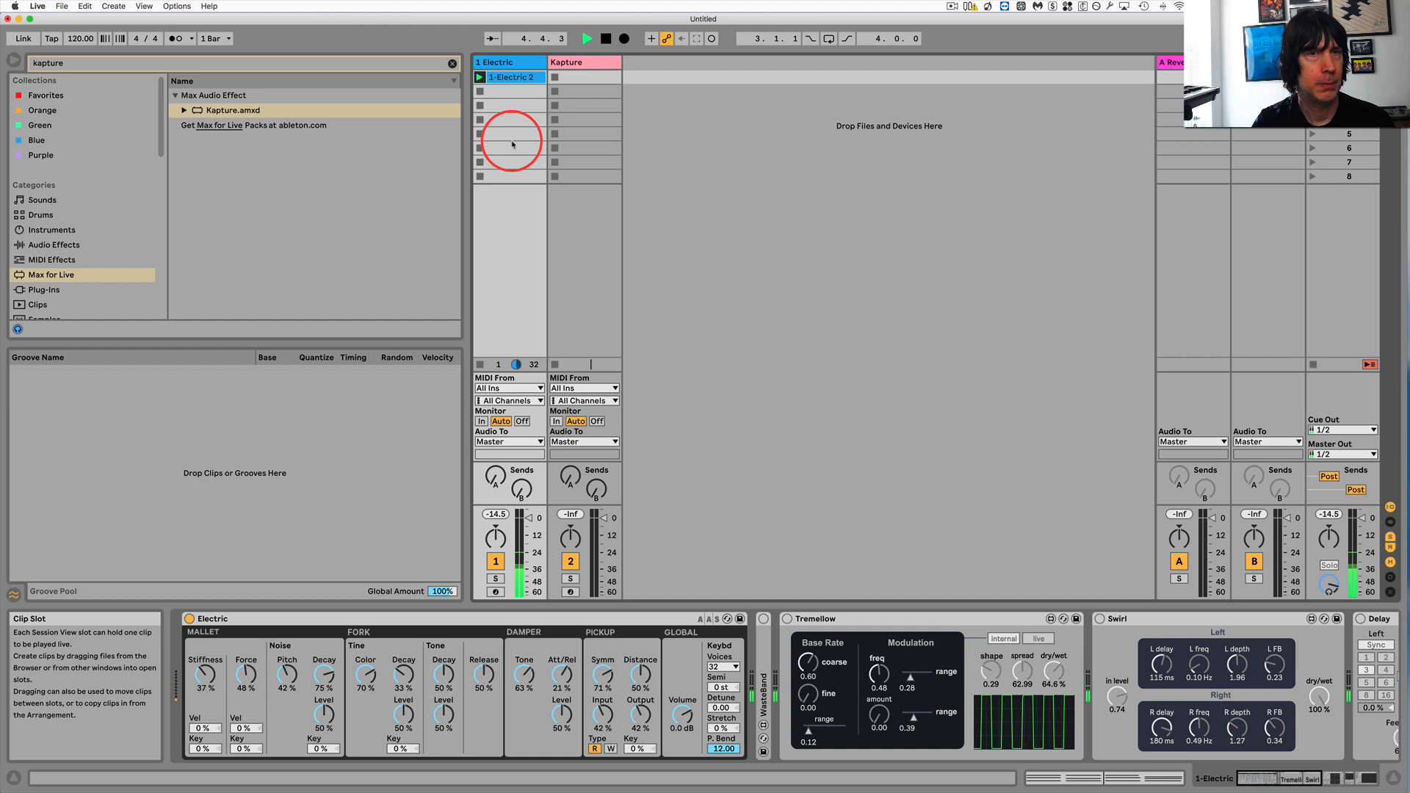
# Capture the current settings as a snapshot named Dry and create a clip named Dry in the Kapture track's first slot.
pyautogui.click(571, 63)
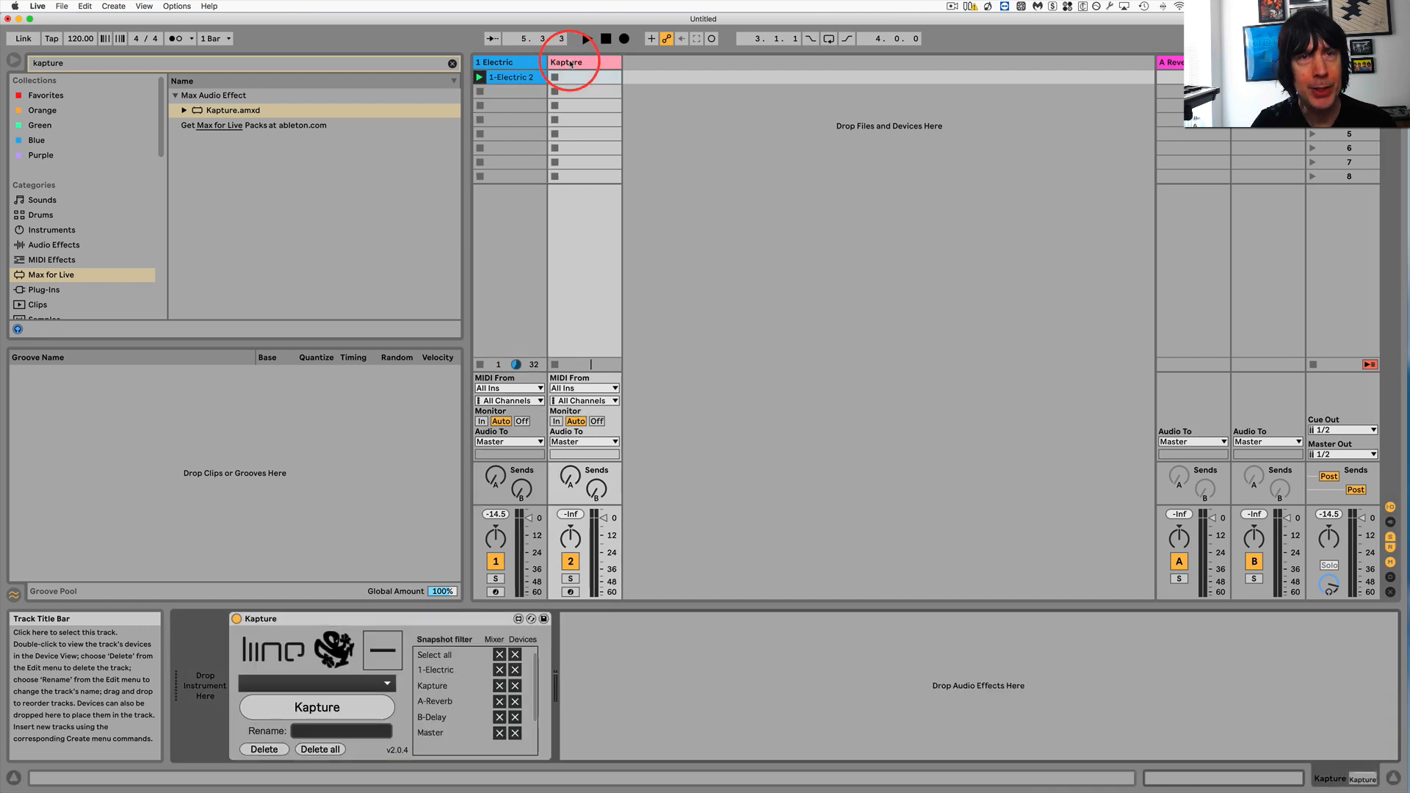
pyautogui.click(332, 710)
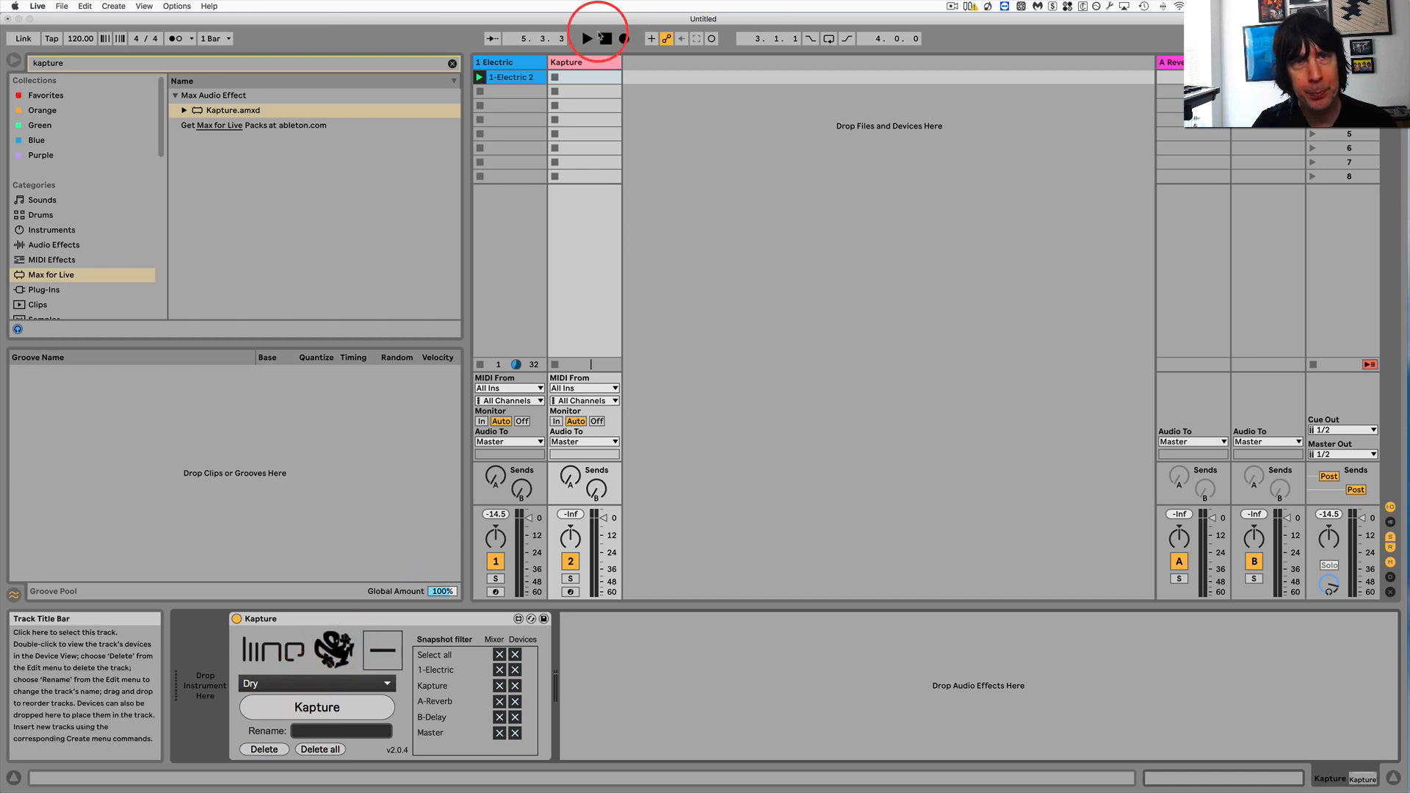
pyautogui.doubleClick(592, 79)
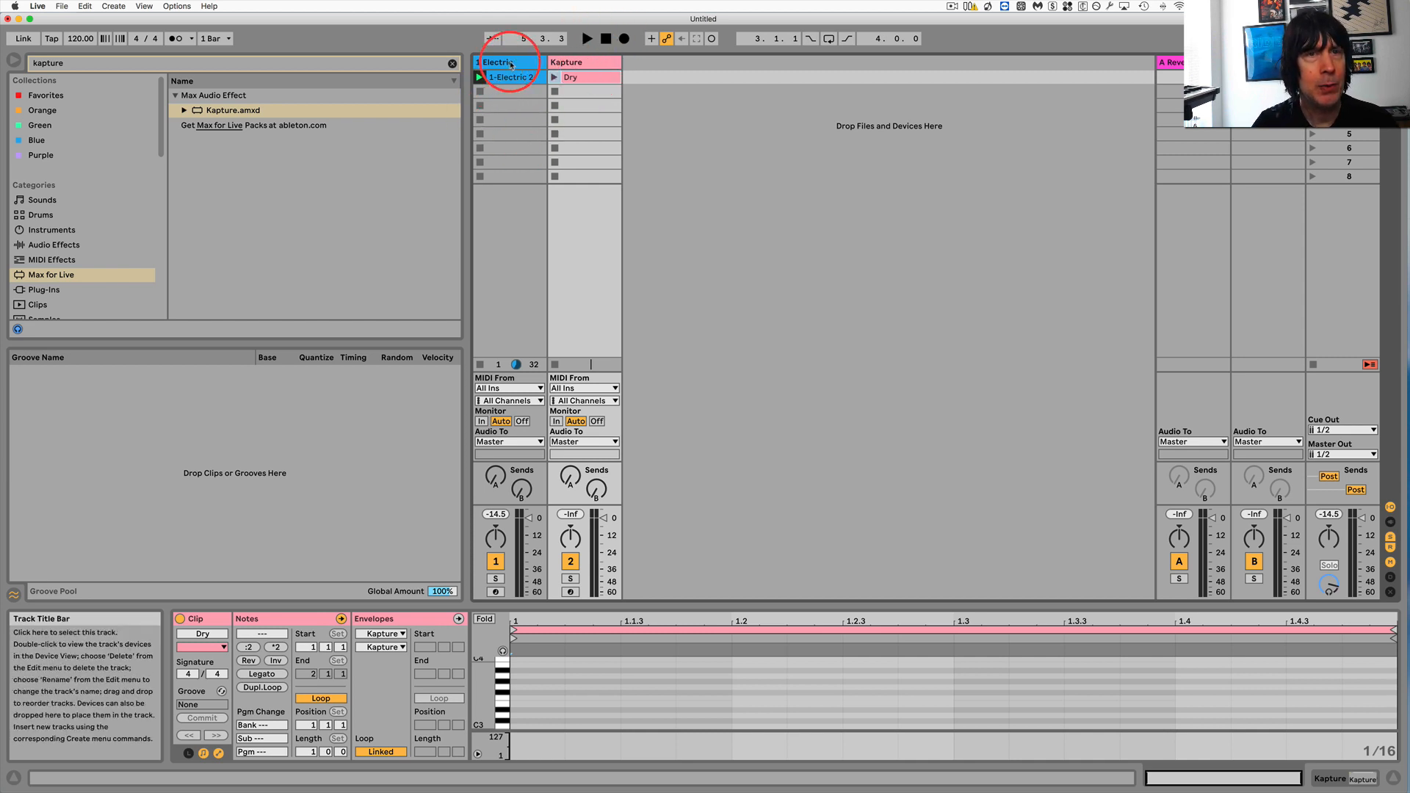
# Start playback and reshape the Electric instrument, including Stiffness 66%, Force 63%, noise Level 81%, Release 100%, pickup Input 15% and Output 62%.
pyautogui.click(512, 65)
pyautogui.doubleClick(505, 63)
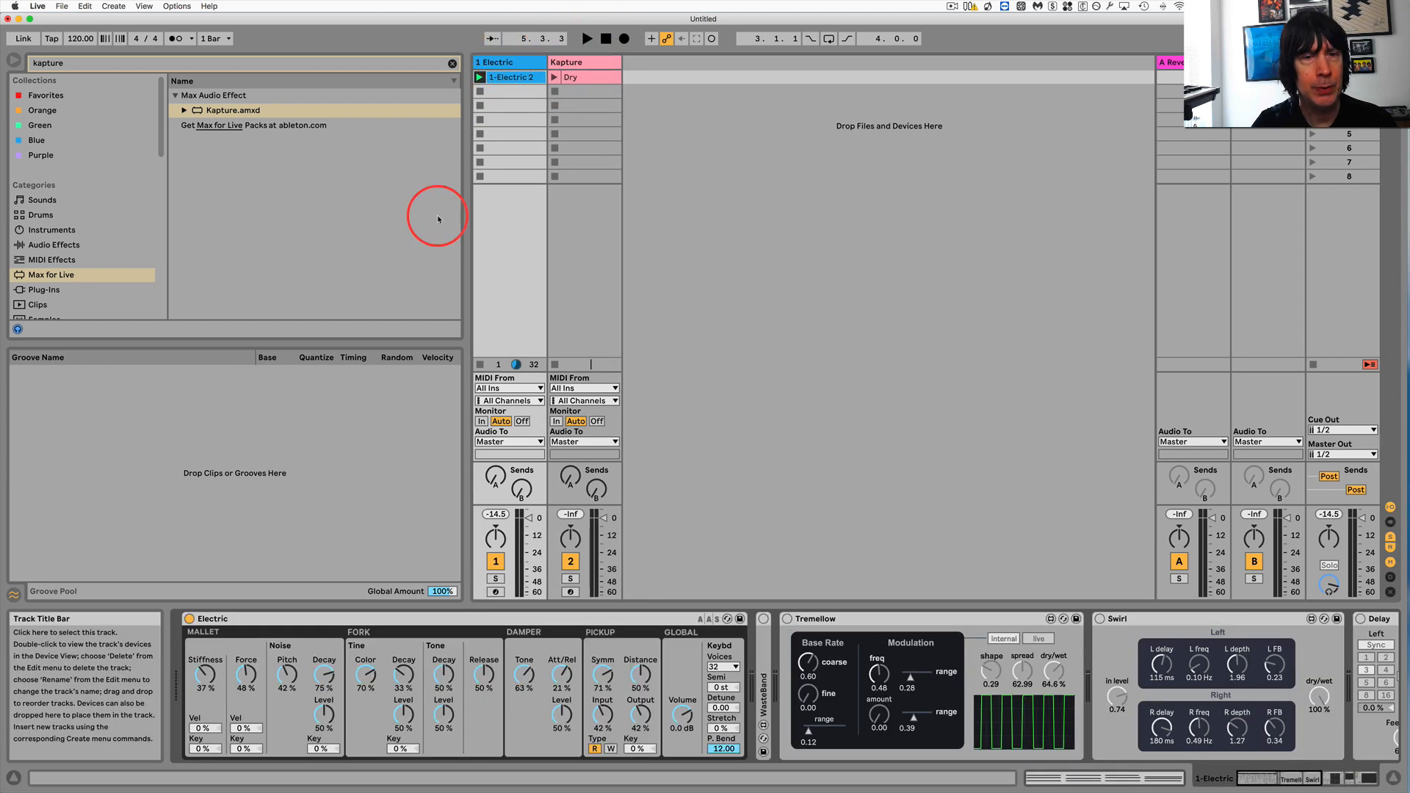
pyautogui.press('space')
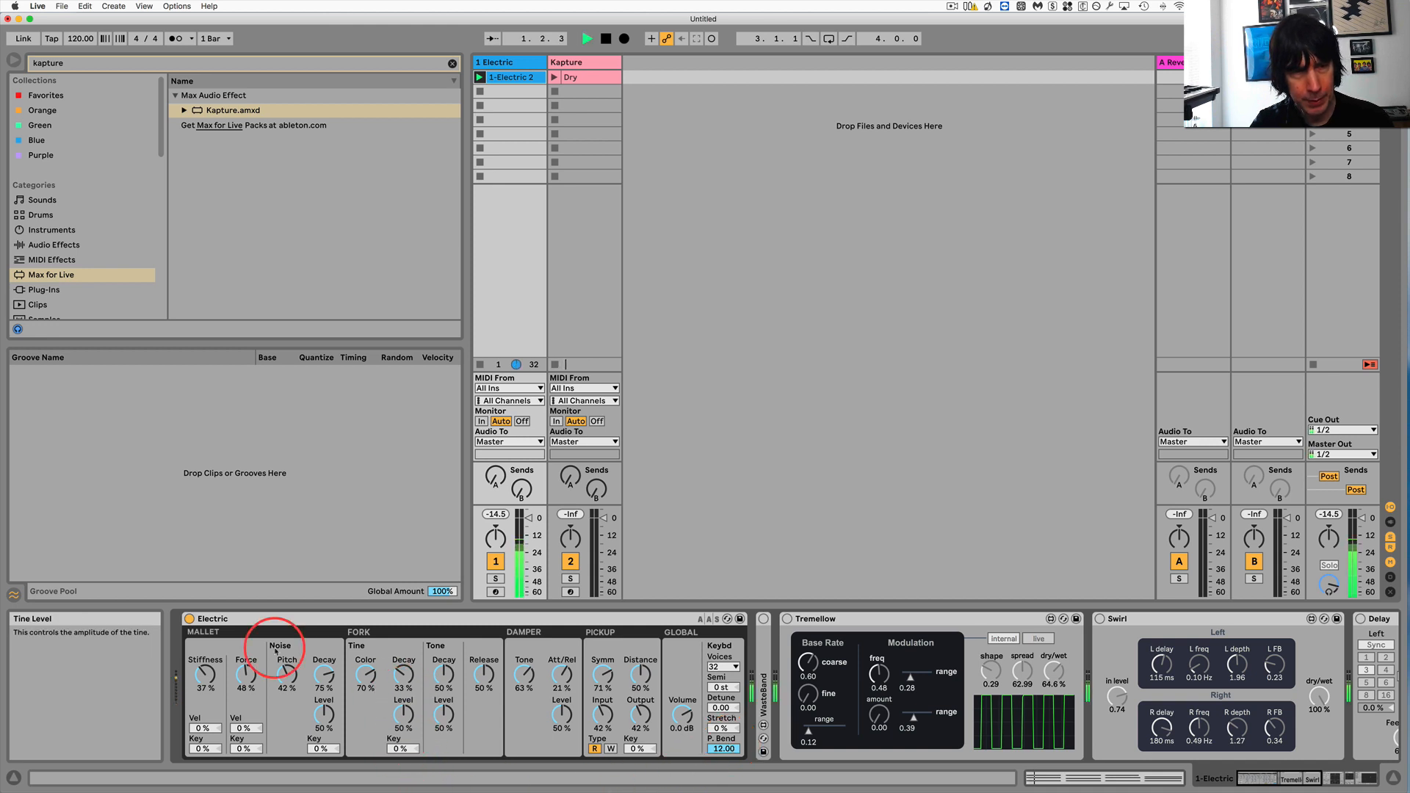
pyautogui.moveTo(204, 673); pyautogui.dragTo(645, 670)
pyautogui.moveTo(603, 714); pyautogui.dragTo(603, 727)
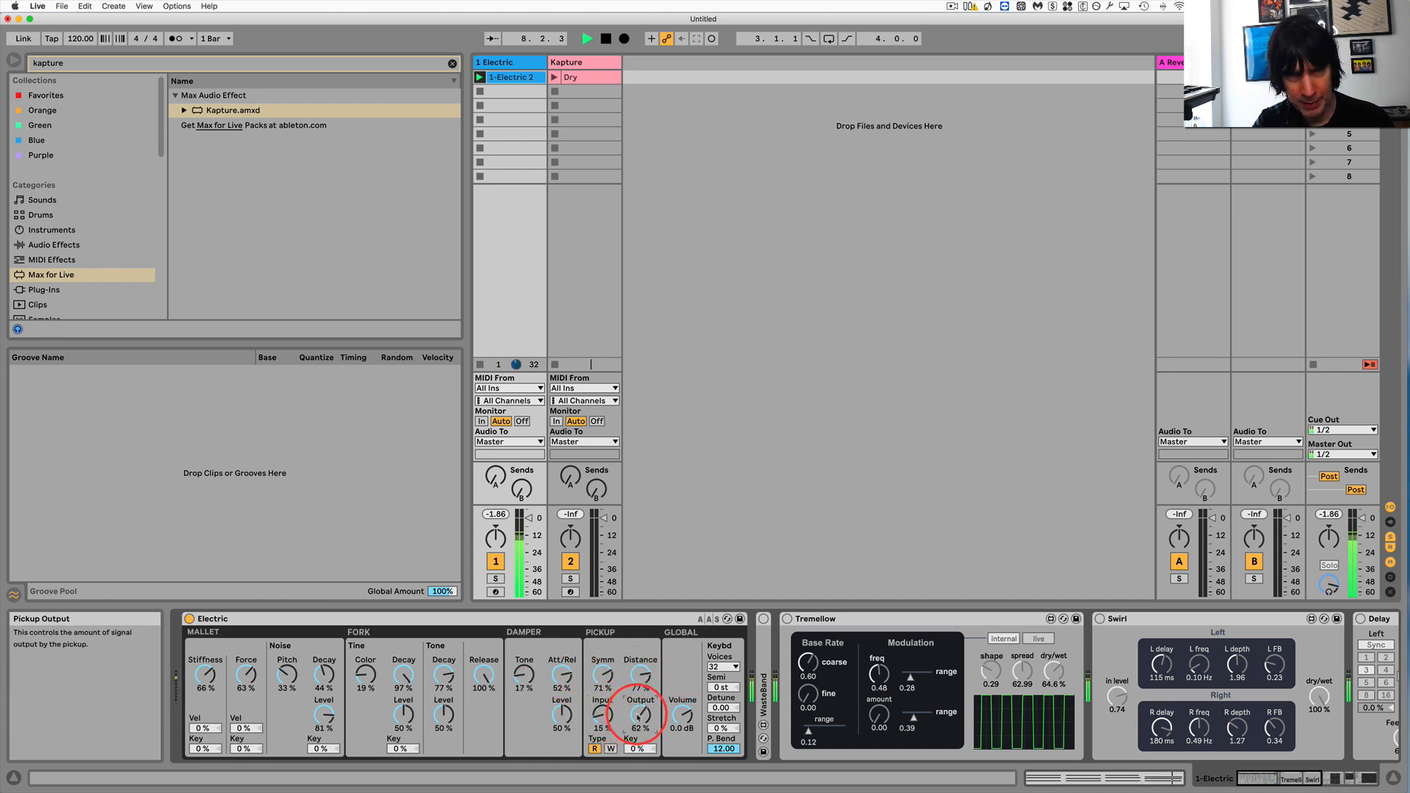
# Enable Tremellow with a coarse base rate of 0.83, and enable Swirl with L FB 0.49 and dry/wet 42.5%.
pyautogui.click(787, 618)
pyautogui.moveTo(815, 652); pyautogui.dragTo(807, 643)
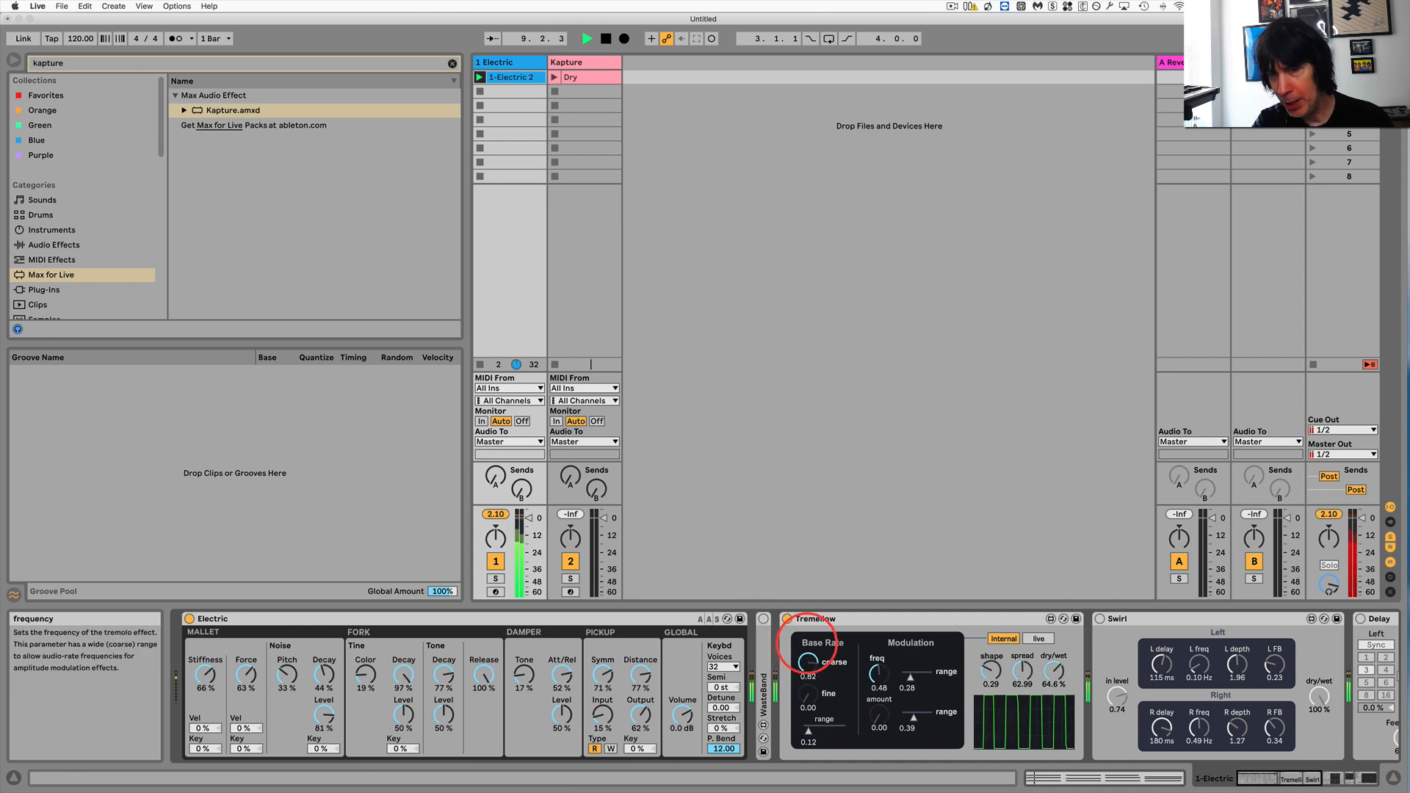
pyautogui.click(1100, 618)
pyautogui.hscroll(5, 1092, 647)
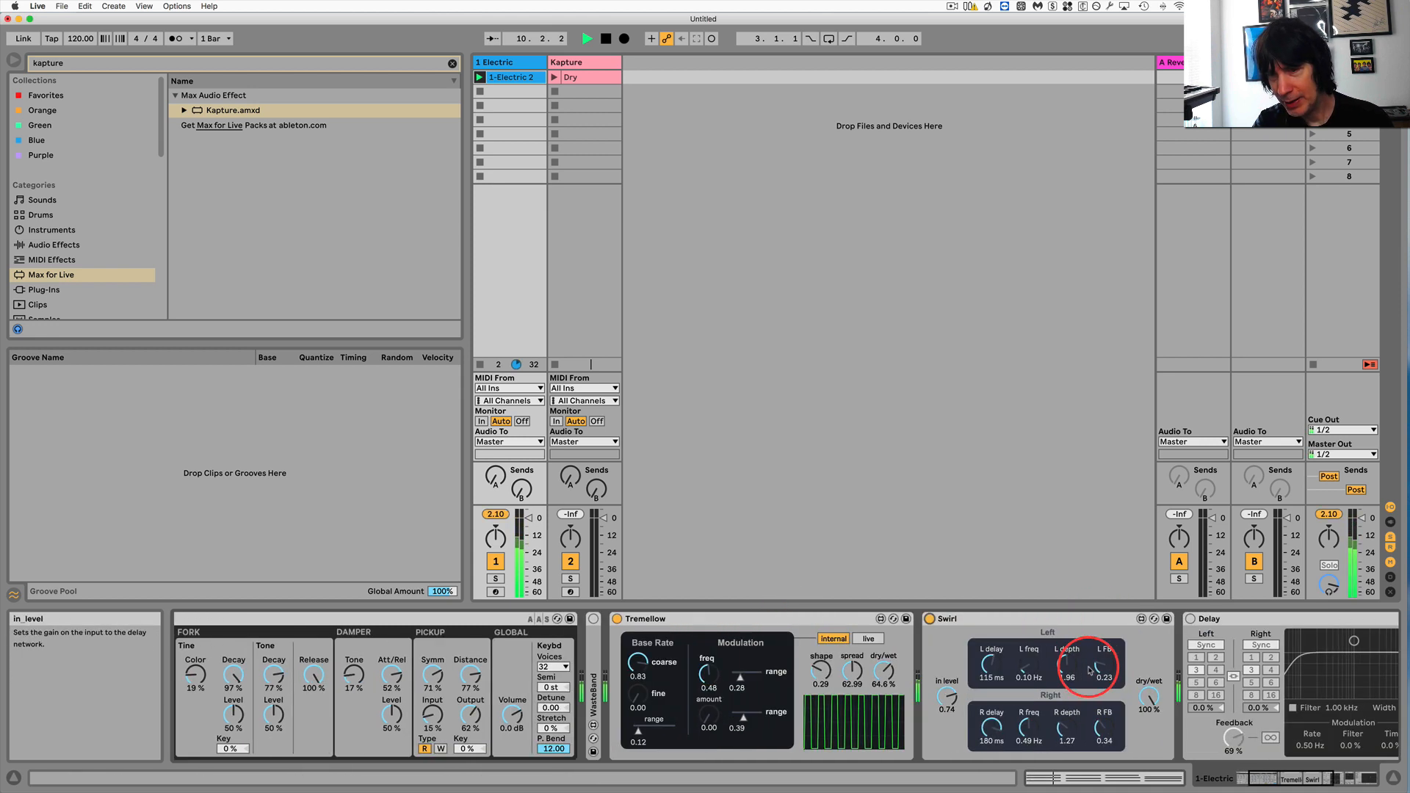
pyautogui.hscroll(2, 1090, 671)
pyautogui.moveTo(1034, 668); pyautogui.dragTo(1036, 647)
pyautogui.moveTo(1093, 703); pyautogui.dragTo(1080, 671)
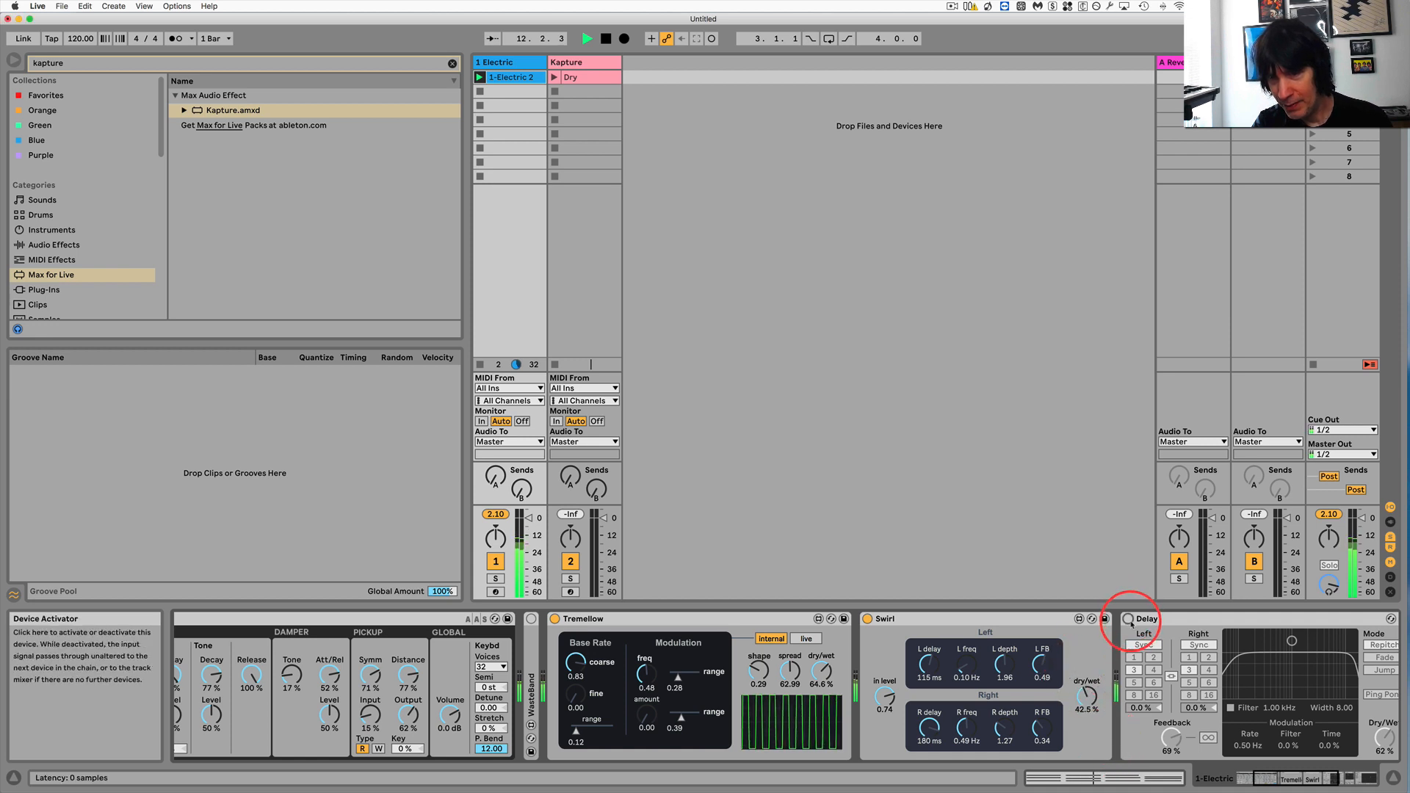
# Enable Delay with time-based delays of 37.1 ms left and 786 ms right, filter 4.02 kHz, width 4.30 and feedback 91%.
pyautogui.click(1129, 619)
pyautogui.click(1144, 645)
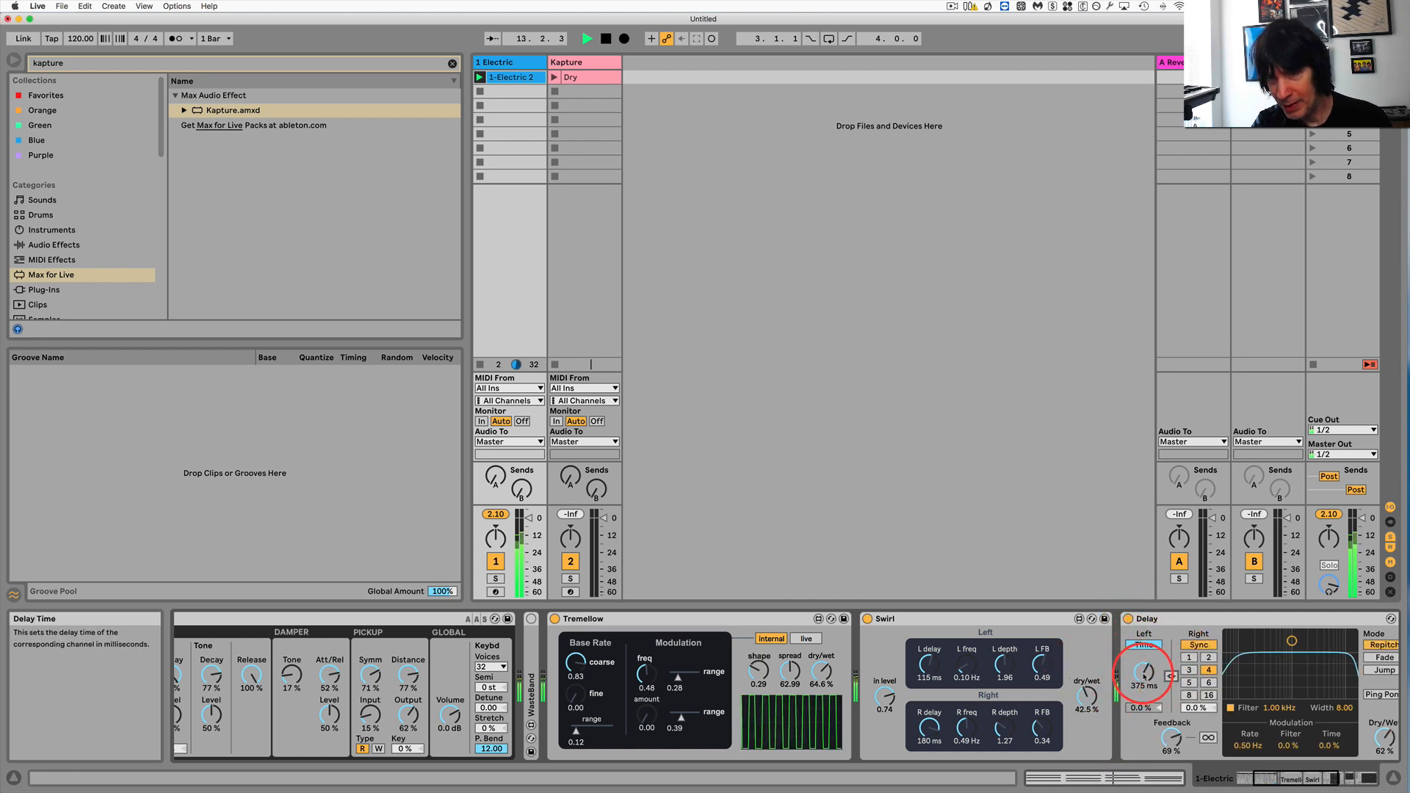
pyautogui.moveTo(1144, 670); pyautogui.dragTo(1143, 677)
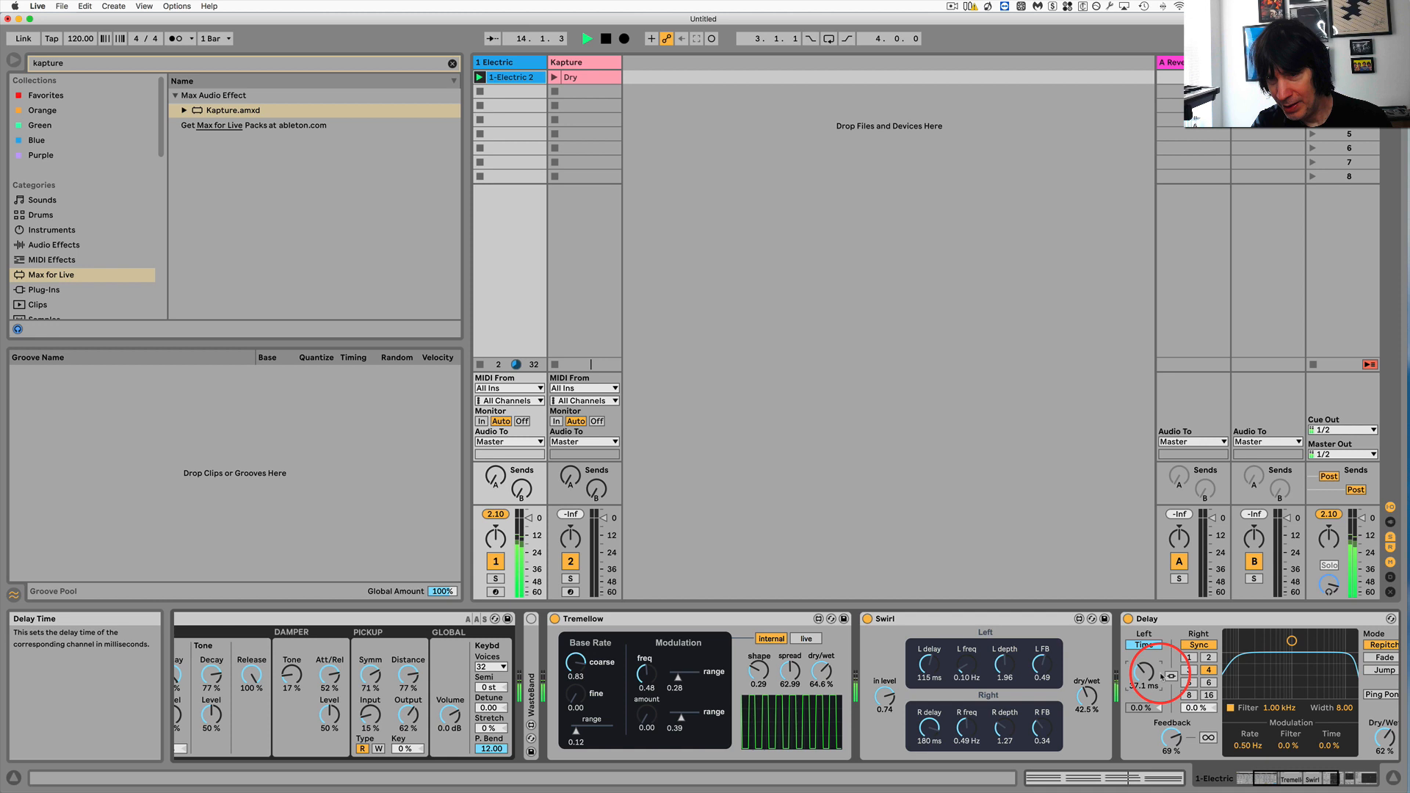
pyautogui.click(1198, 645)
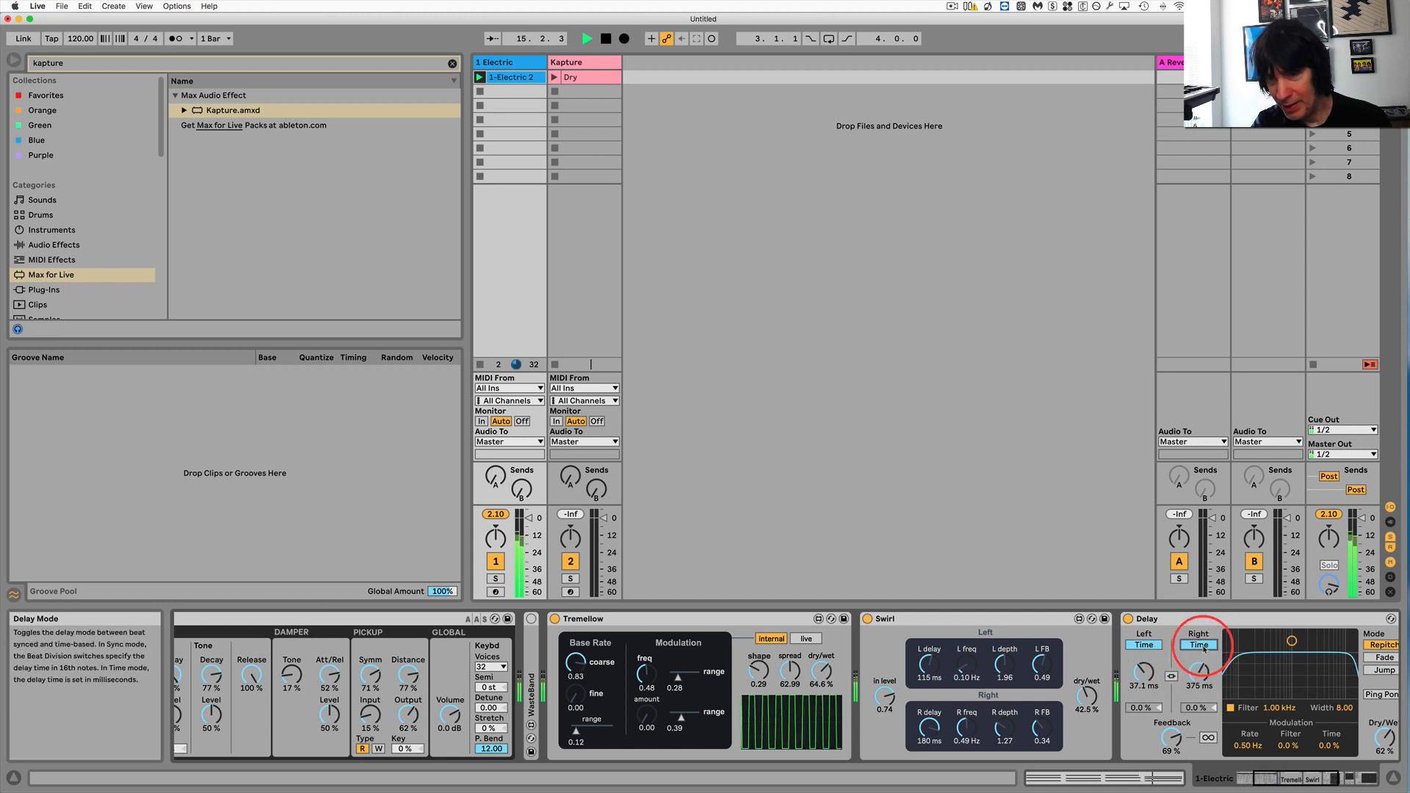
pyautogui.moveTo(1232, 656); pyautogui.dragTo(1297, 668)
pyautogui.moveTo(1035, 742); pyautogui.dragTo(1033, 738)
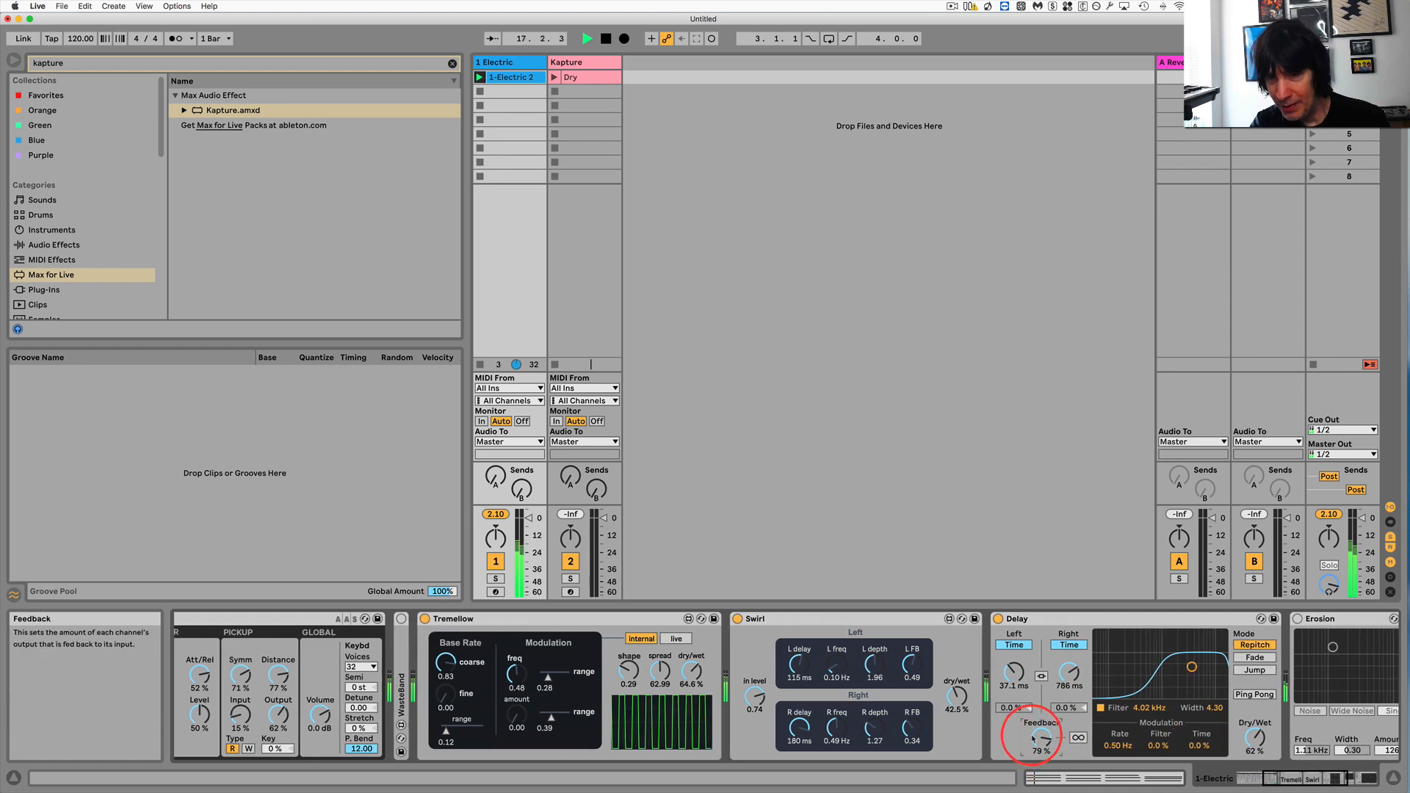
# Enable Erosion on the Electric track and raise its frequency to about 2.58 kHz.
pyautogui.hscroll(5, 1176, 712)
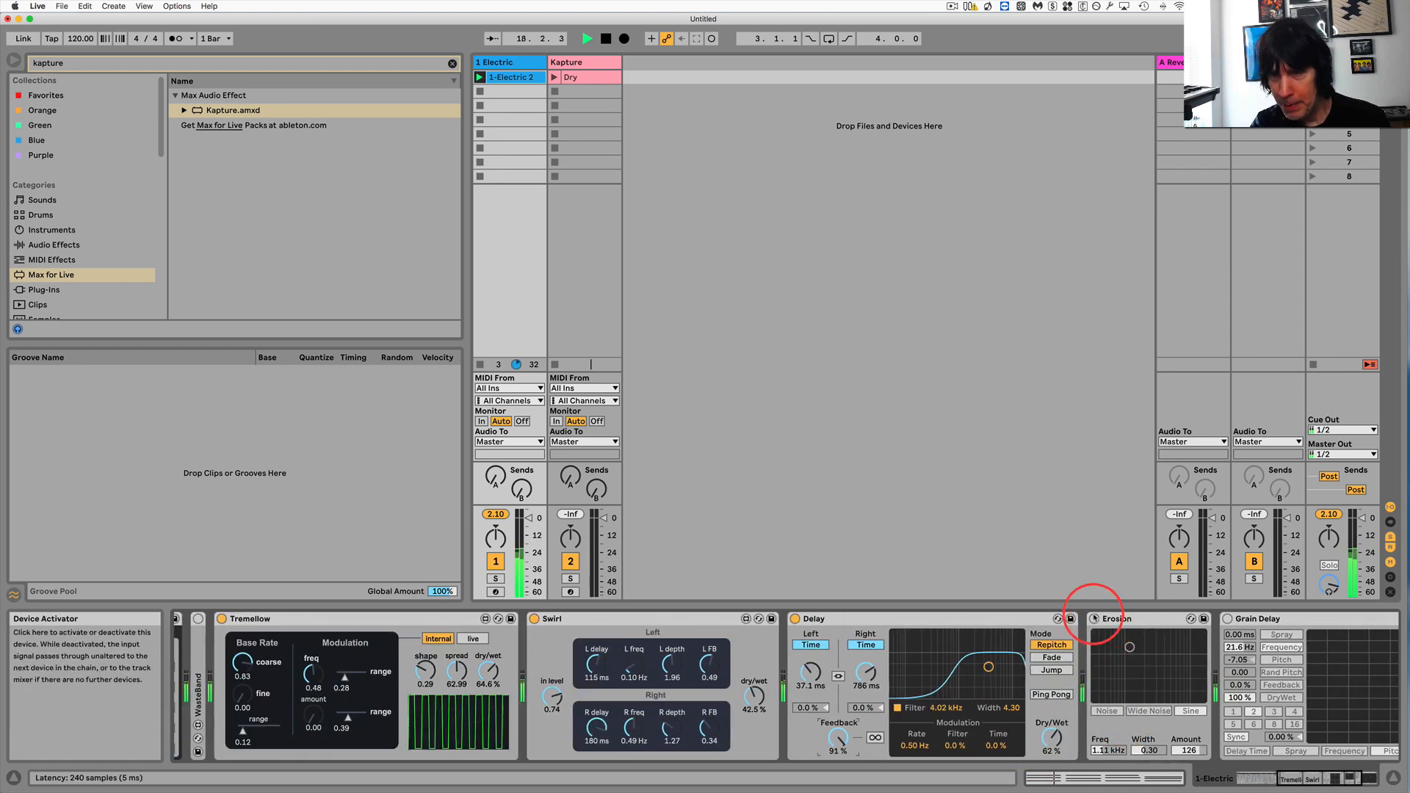
pyautogui.click(1094, 619)
pyautogui.moveTo(1130, 647); pyautogui.dragTo(1150, 650)
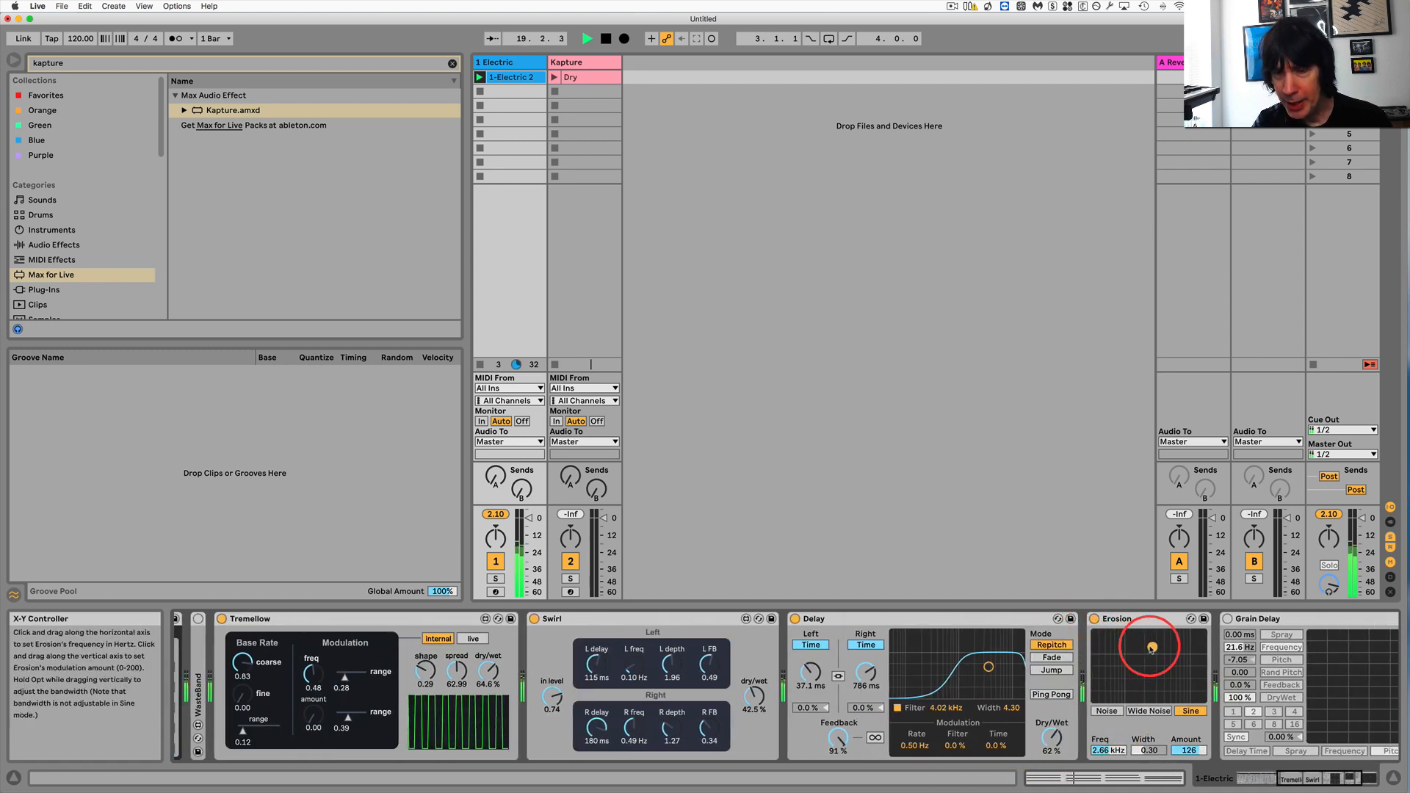
pyautogui.hscroll(5, 1184, 714)
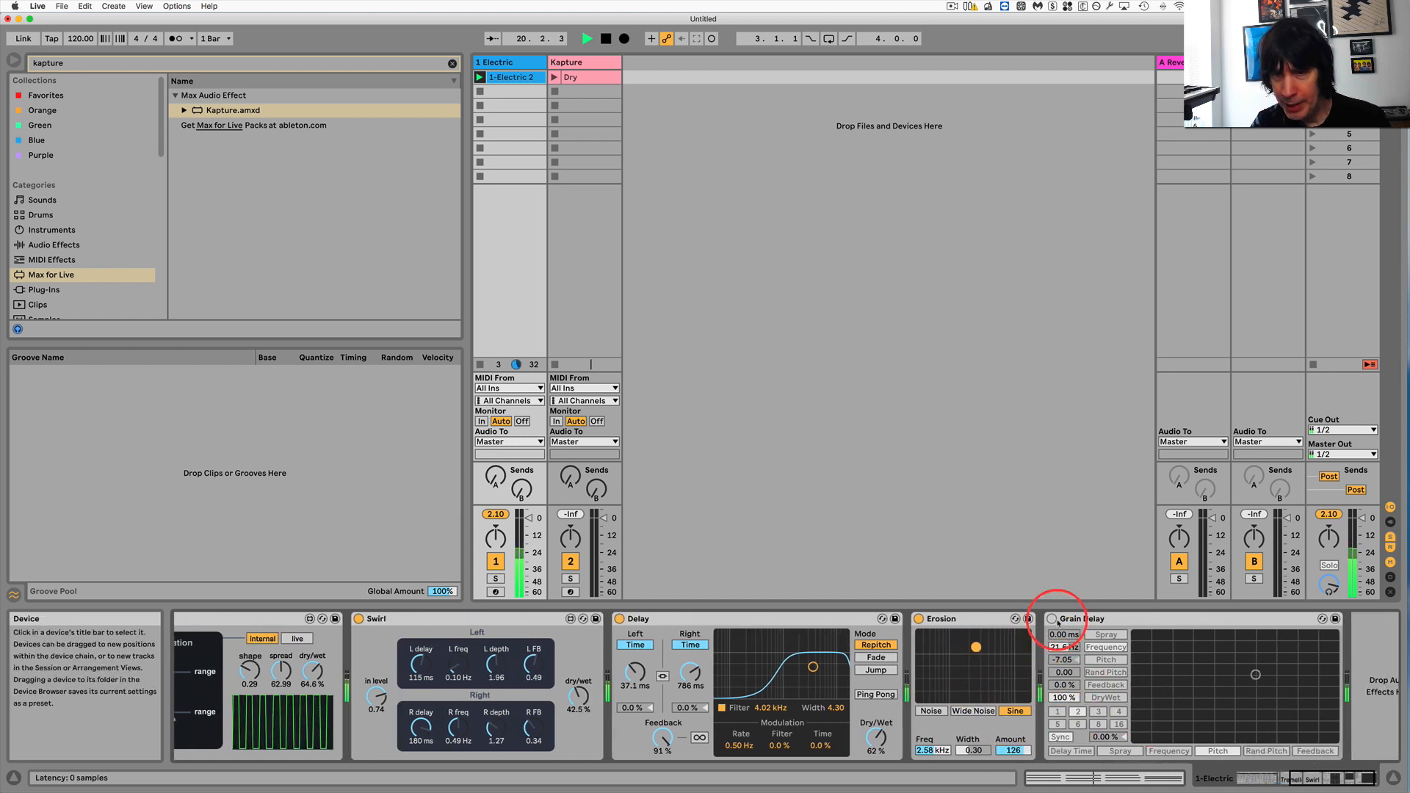
# Enable Grain Delay with spray 61.8 ms, frequency 30.1 Hz, pitch -0.75, feedback 78% and dry/wet 38%.
pyautogui.click(1052, 618)
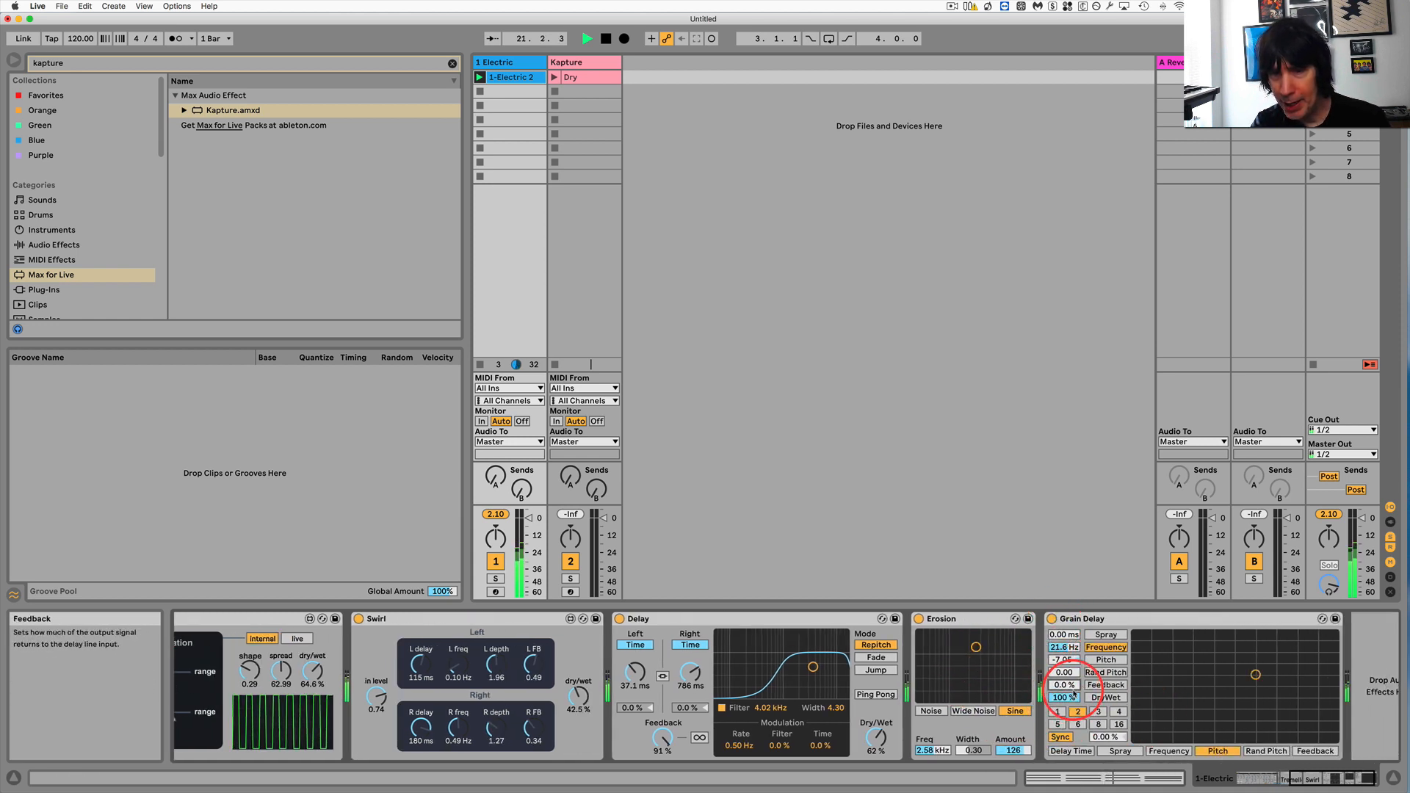
pyautogui.moveTo(1065, 686)
pyautogui.mouseDown()
pyautogui.moveTo(1063, 702)
pyautogui.moveTo(1065, 636)
pyautogui.mouseUp()
pyautogui.moveTo(1055, 698); pyautogui.dragTo(1055, 698)
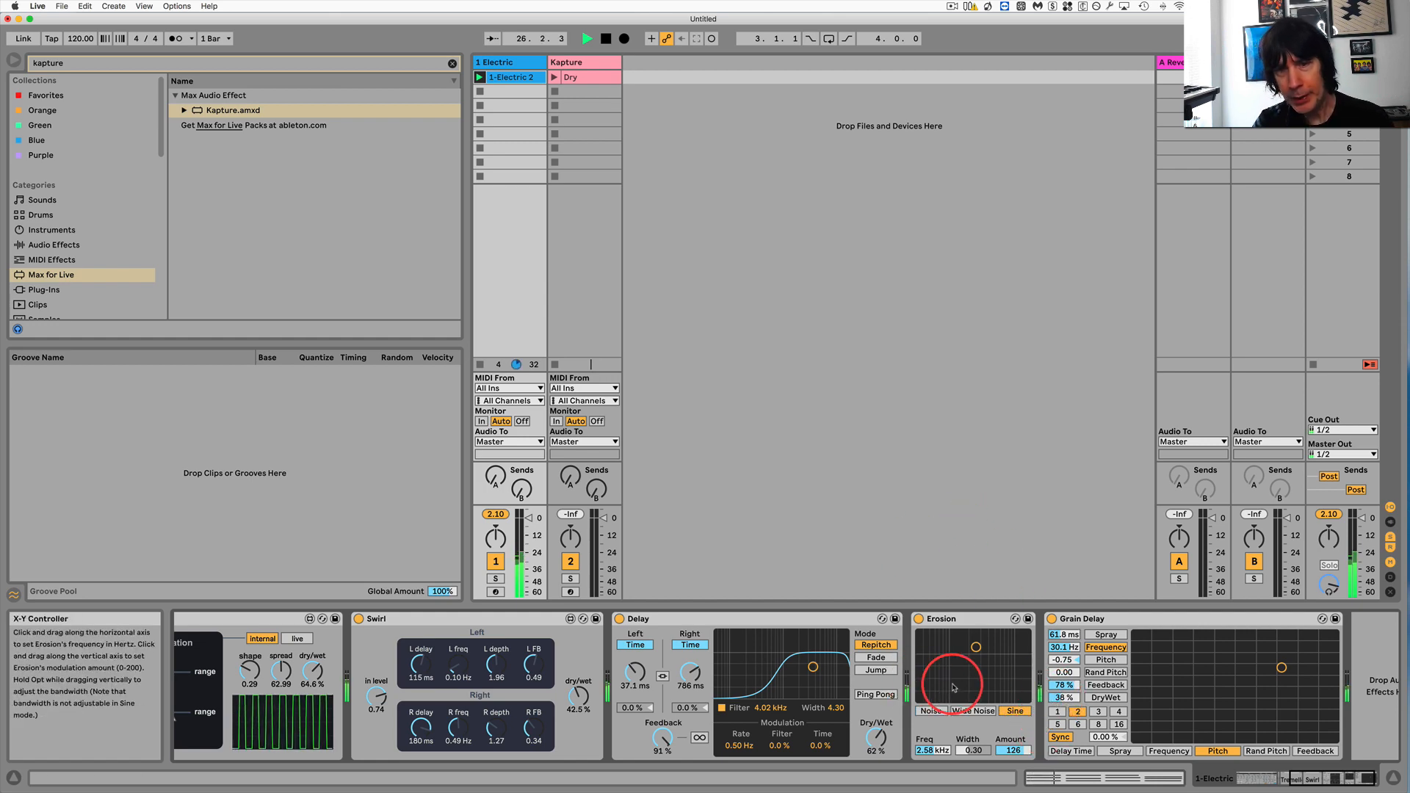
# Launch the Dry clip to recall its snapshot, and check the settings of the Electric track's instrument and effects.
pyautogui.hscroll(-10, 953, 688)
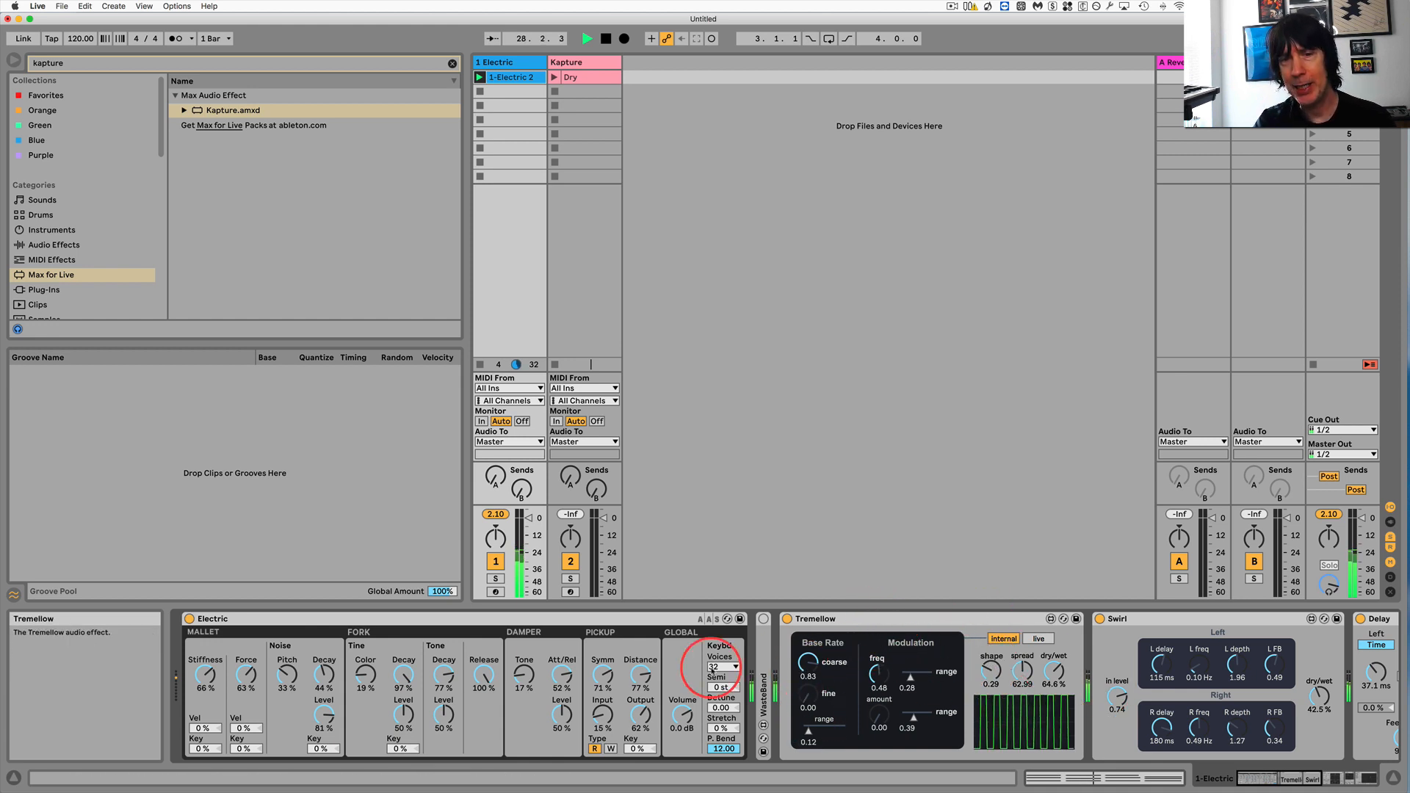
pyautogui.click(555, 78)
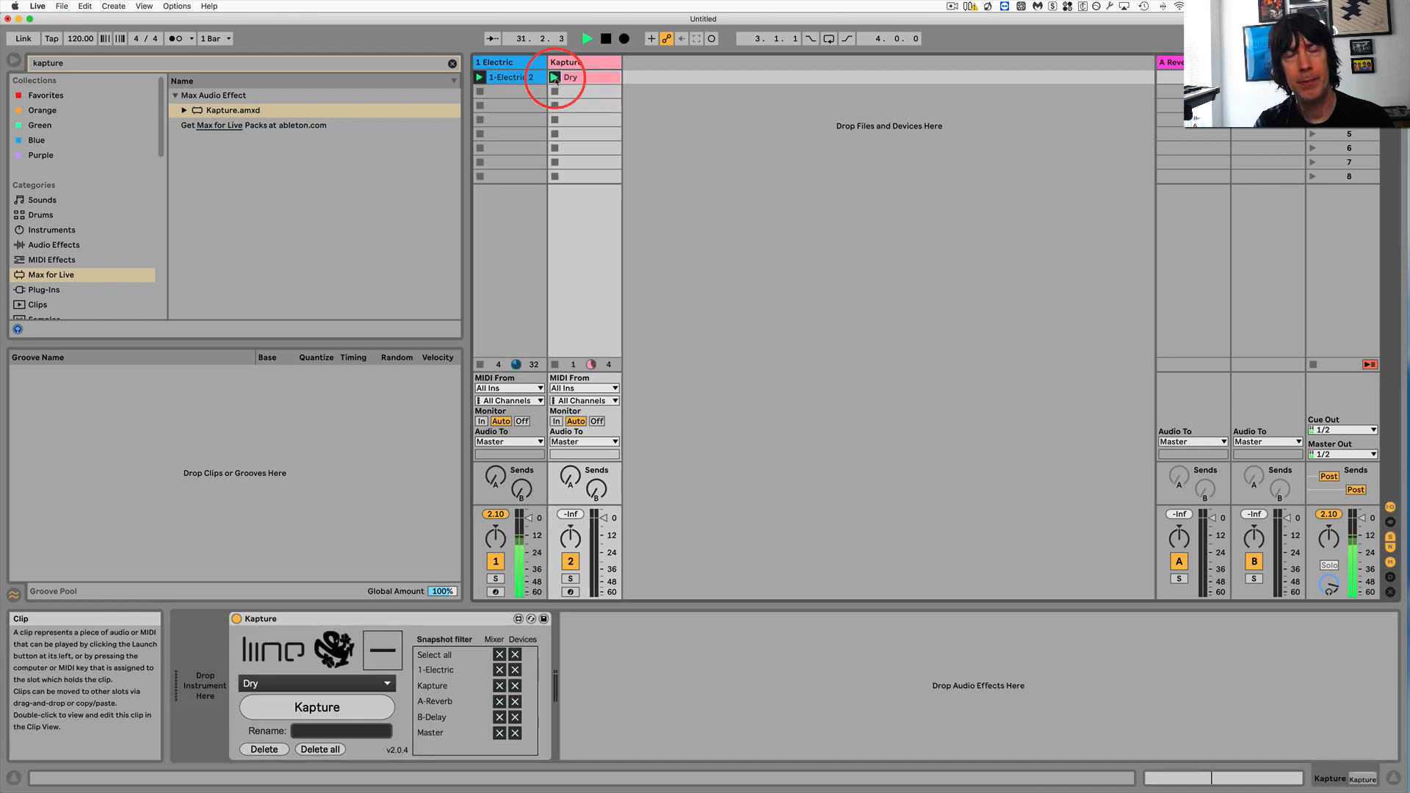
pyautogui.click(506, 62)
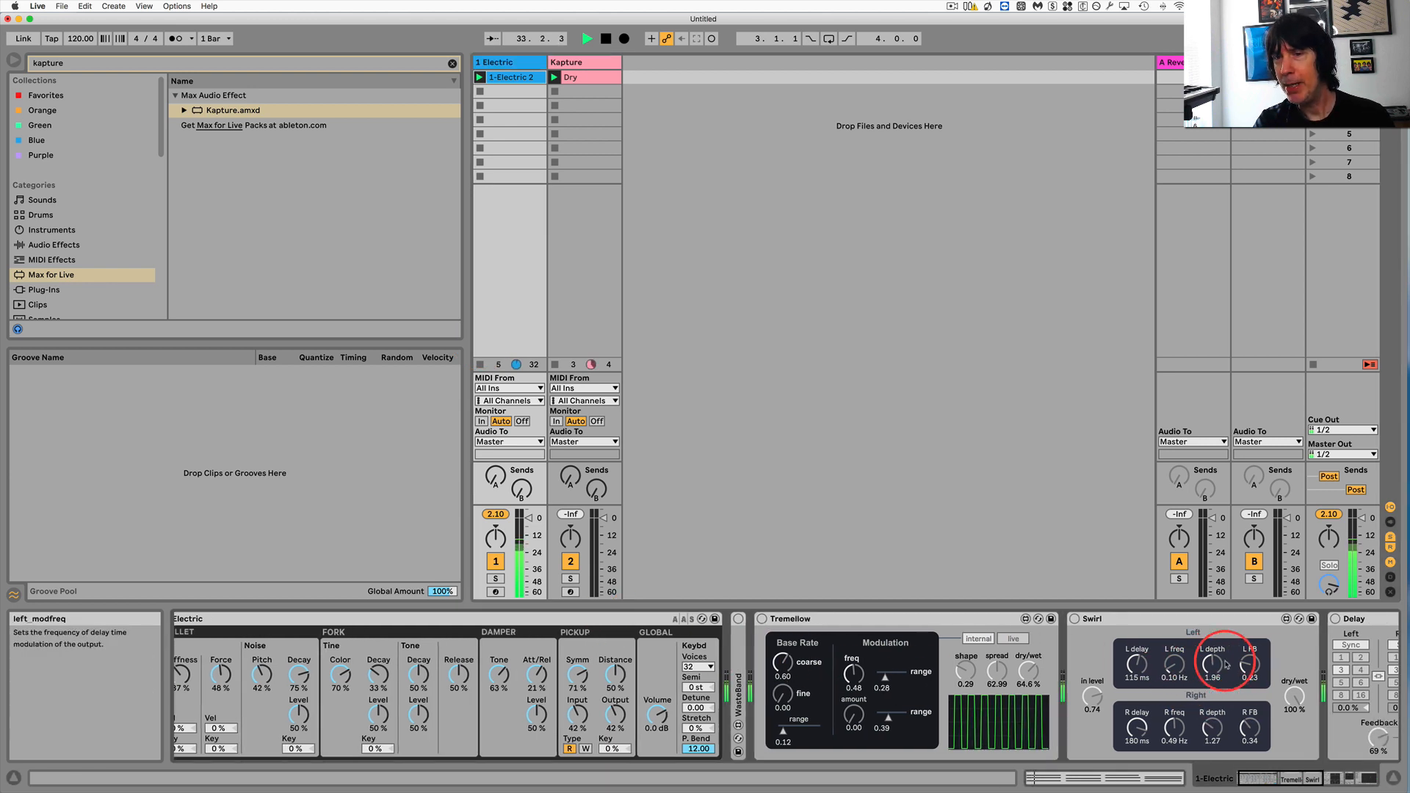
pyautogui.hscroll(5, 1241, 668)
pyautogui.hscroll(-3, 1211, 681)
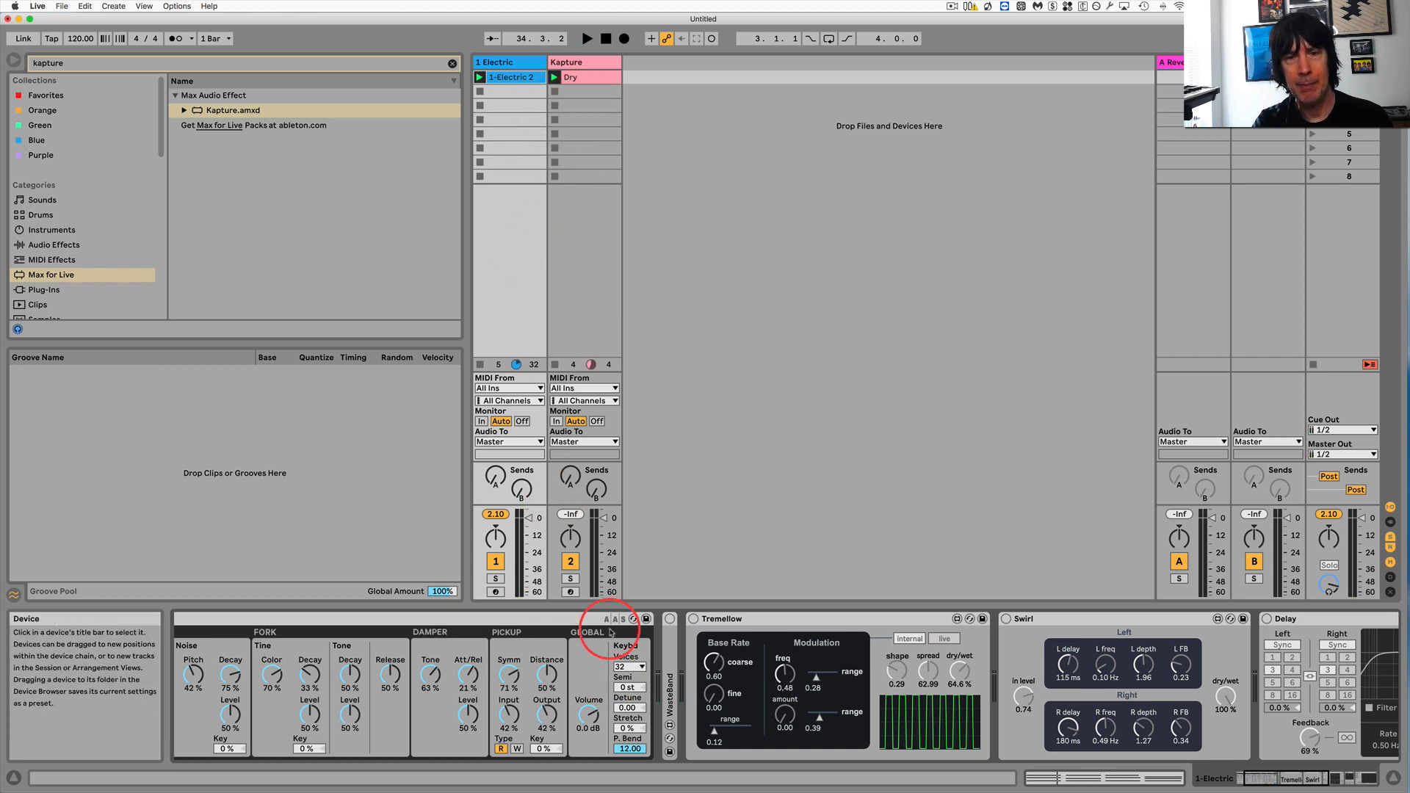
# Restart playback and enable Tremellow and Swirl on the Electric track.
pyautogui.press('space')
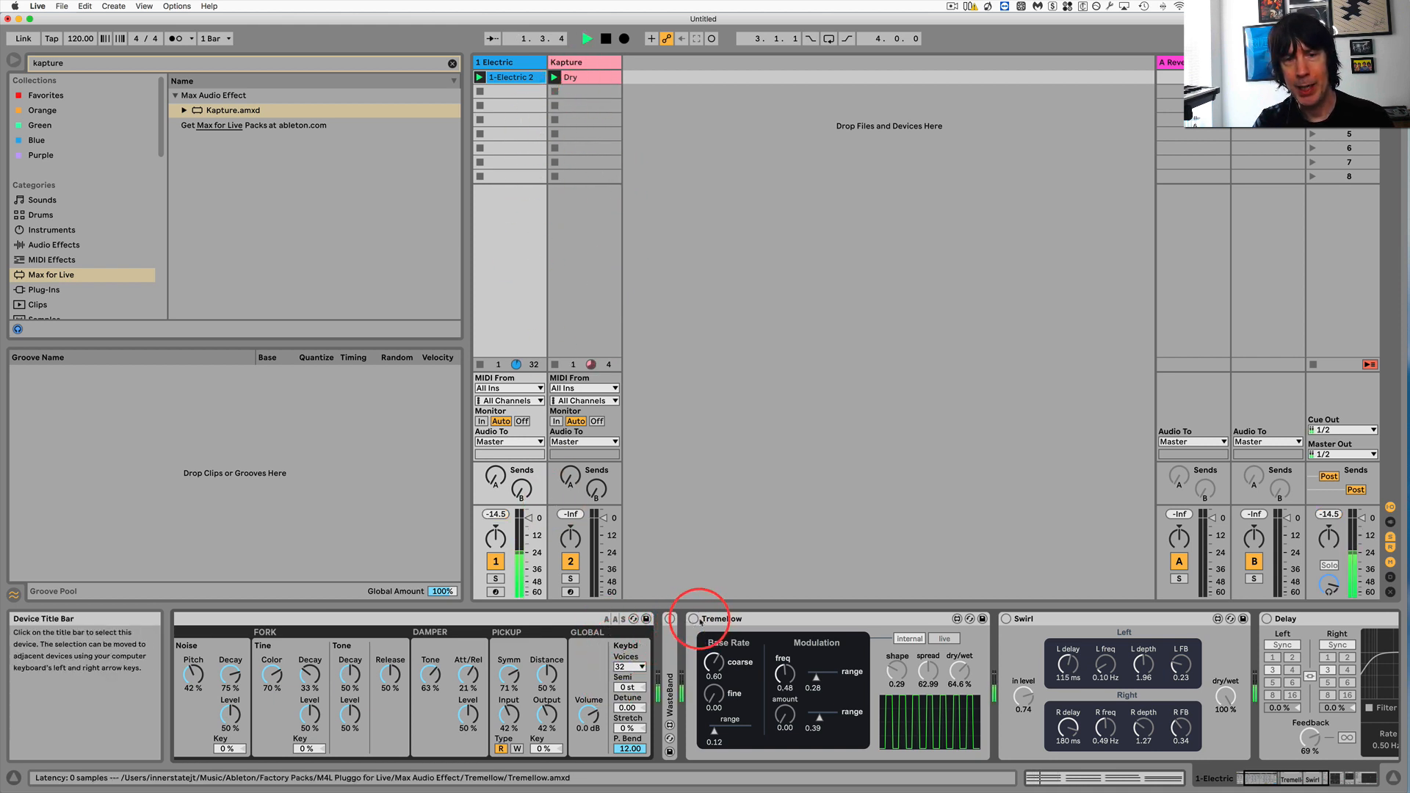
pyautogui.click(693, 618)
pyautogui.click(1006, 618)
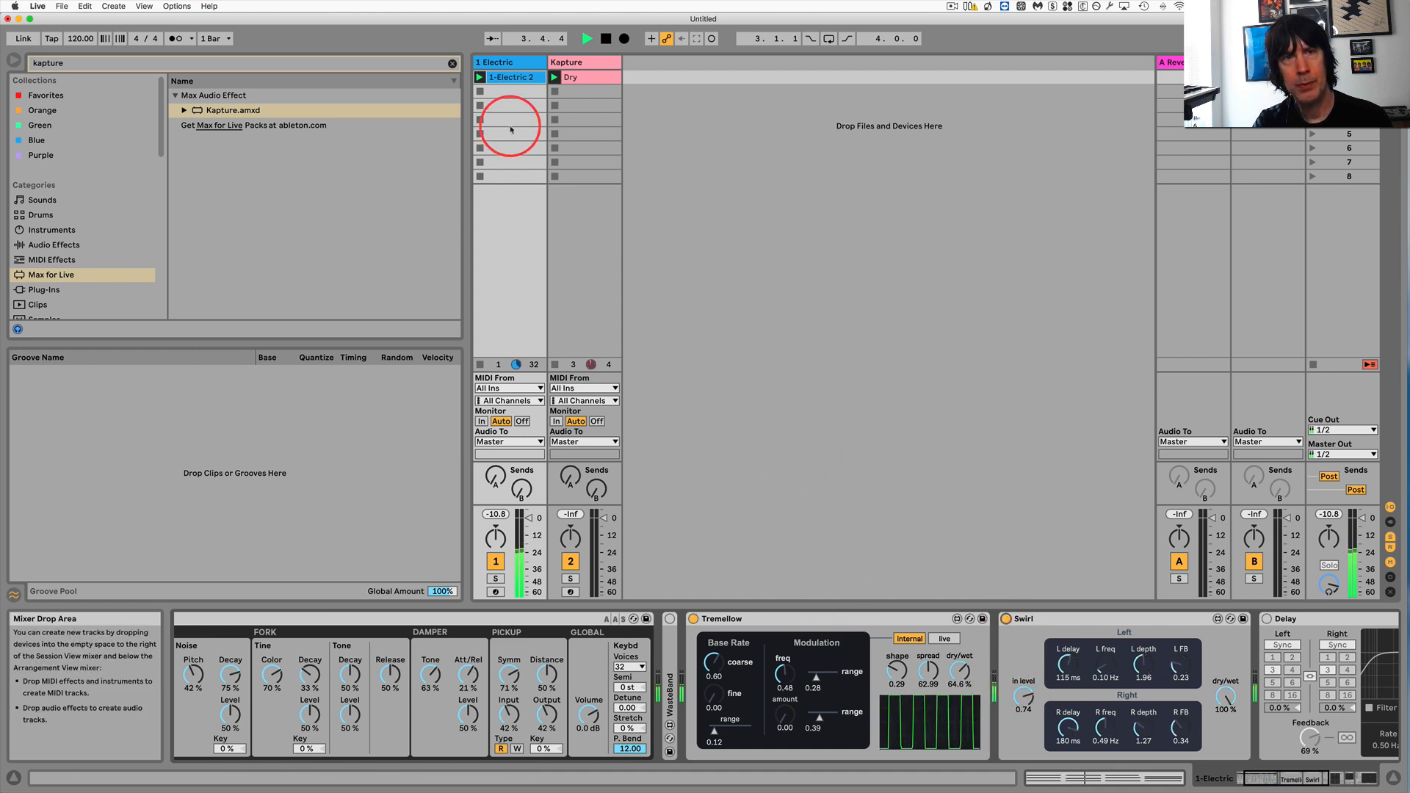
# Capture a new Kapture snapshot named Trem and create a clip named Trem in the Kapture track's second slot.
pyautogui.click(581, 64)
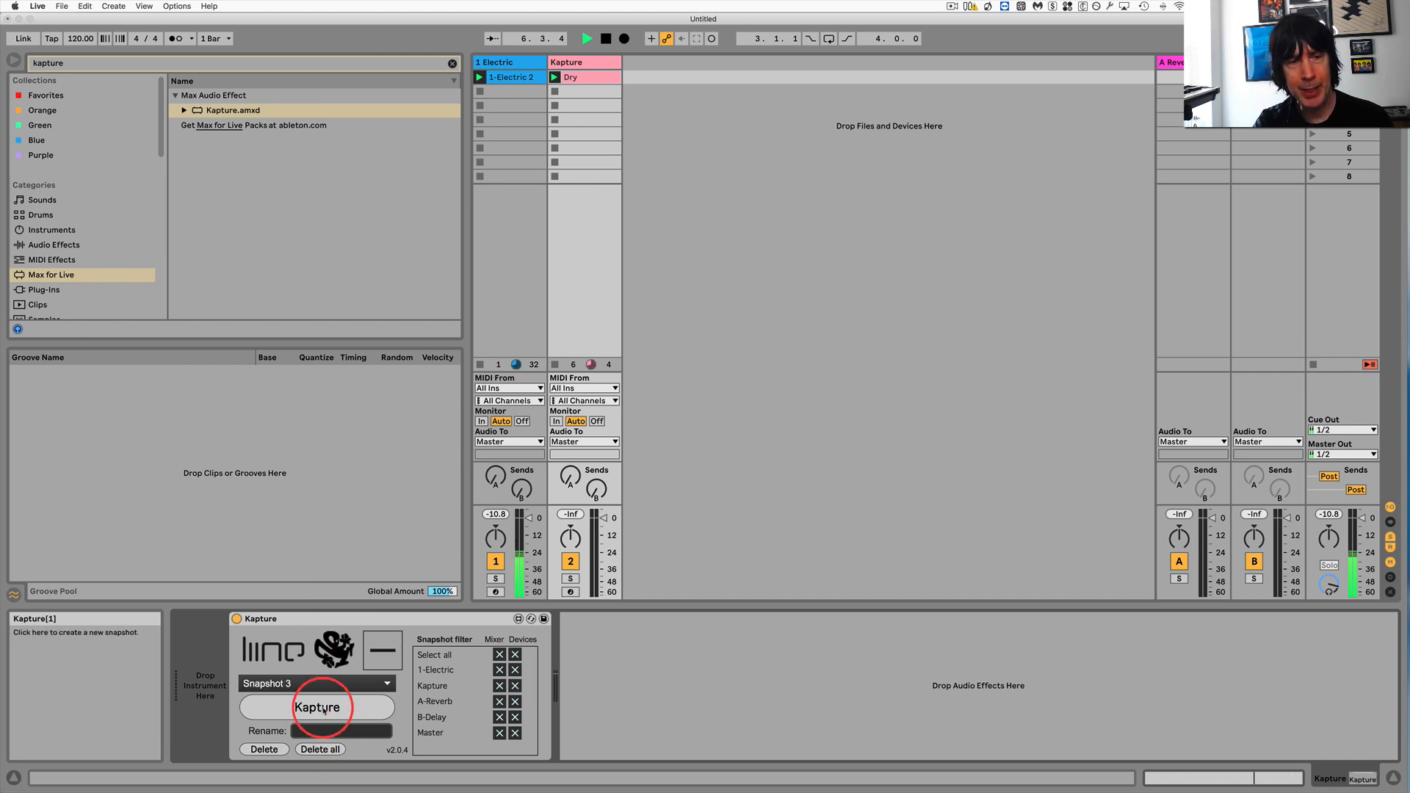
pyautogui.click(324, 728)
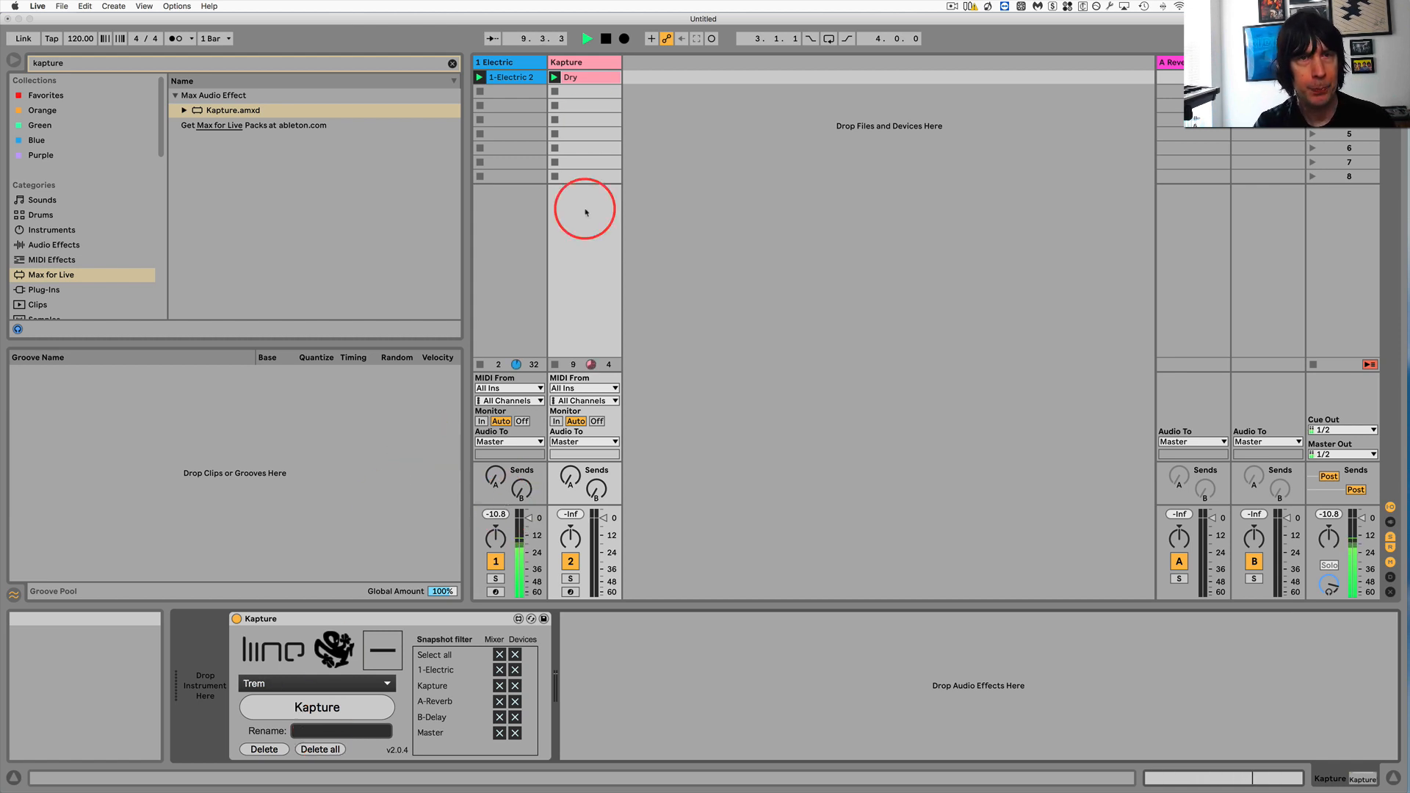
pyautogui.click(577, 94)
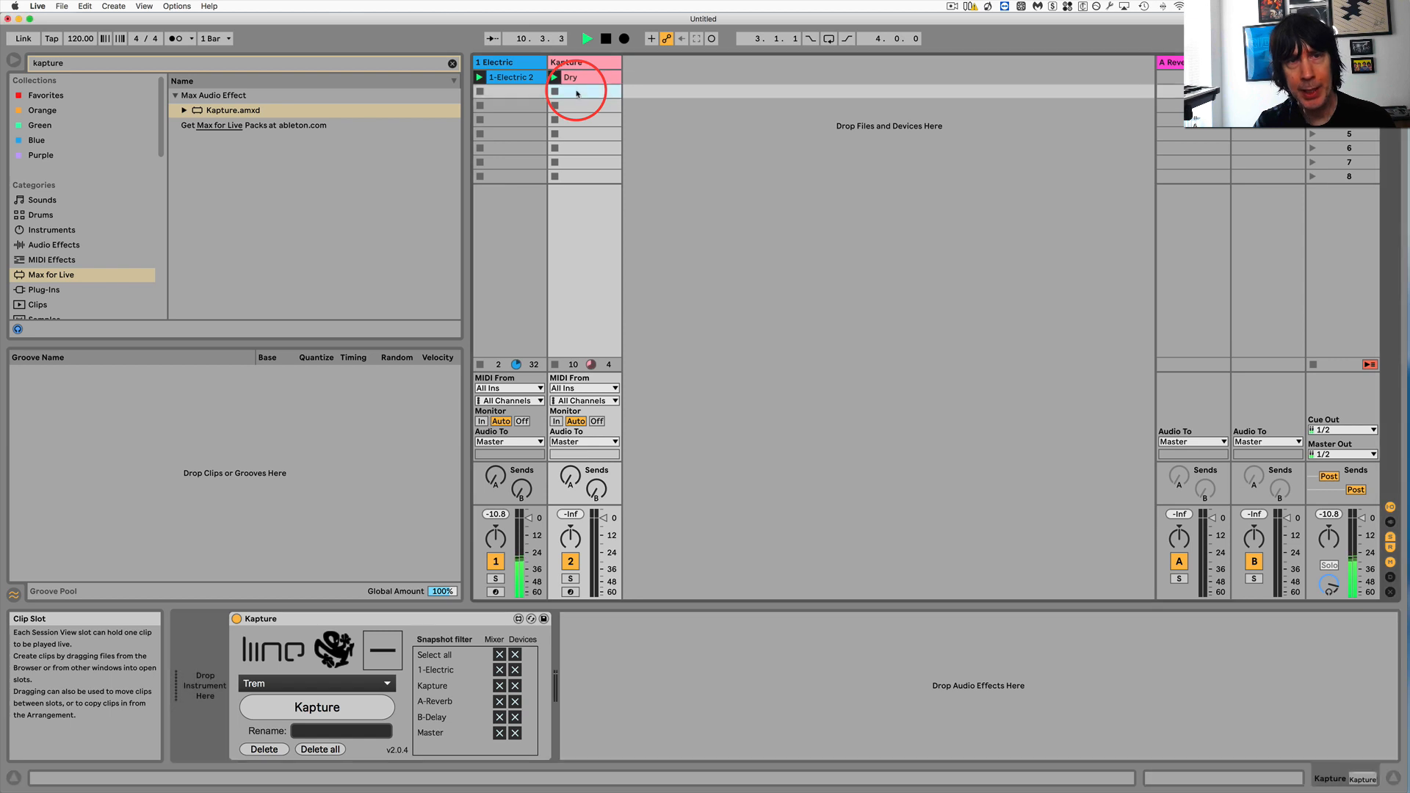
pyautogui.doubleClick(578, 94)
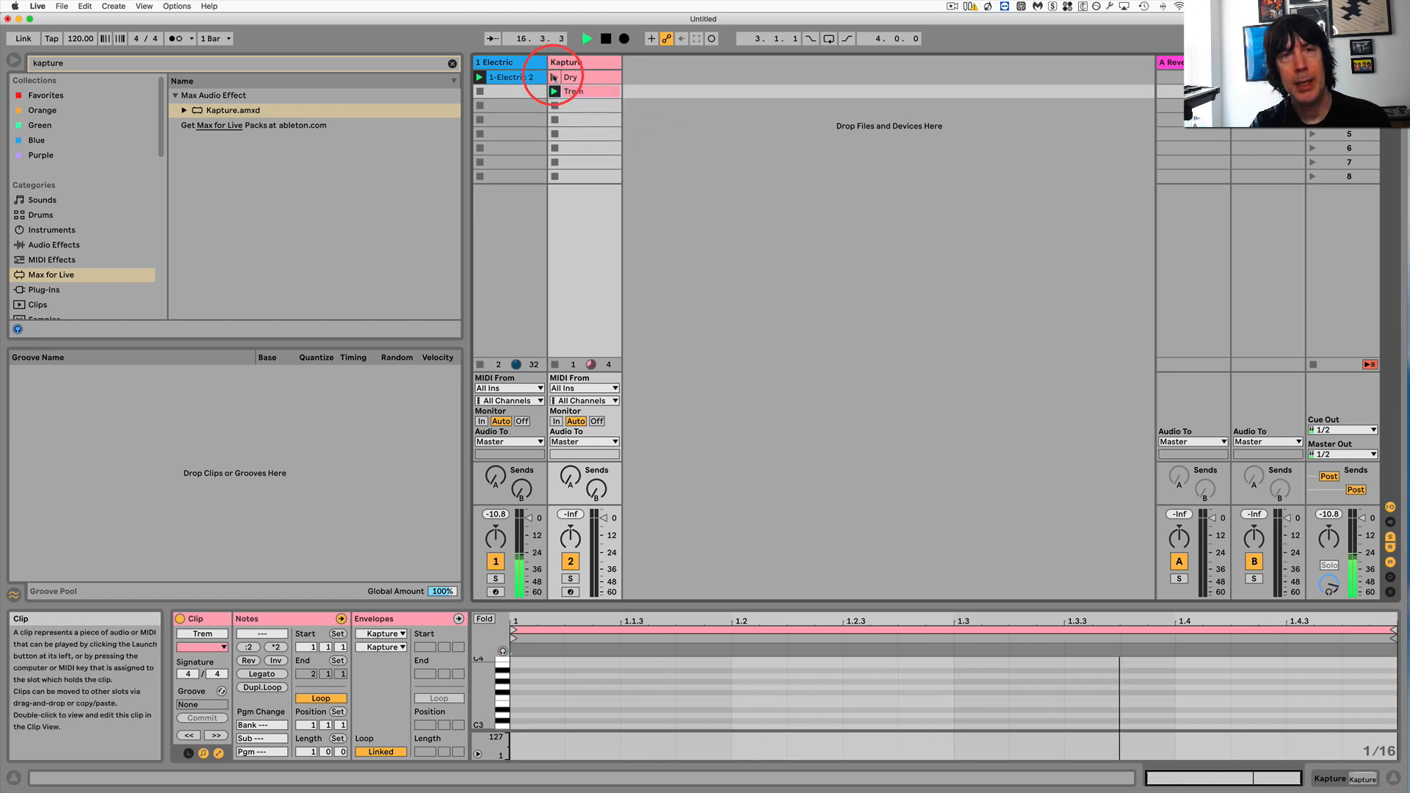
# Launch the Dry clip and then the Trem clip to compare the two snapshots, and stop playback.
pyautogui.click(554, 77)
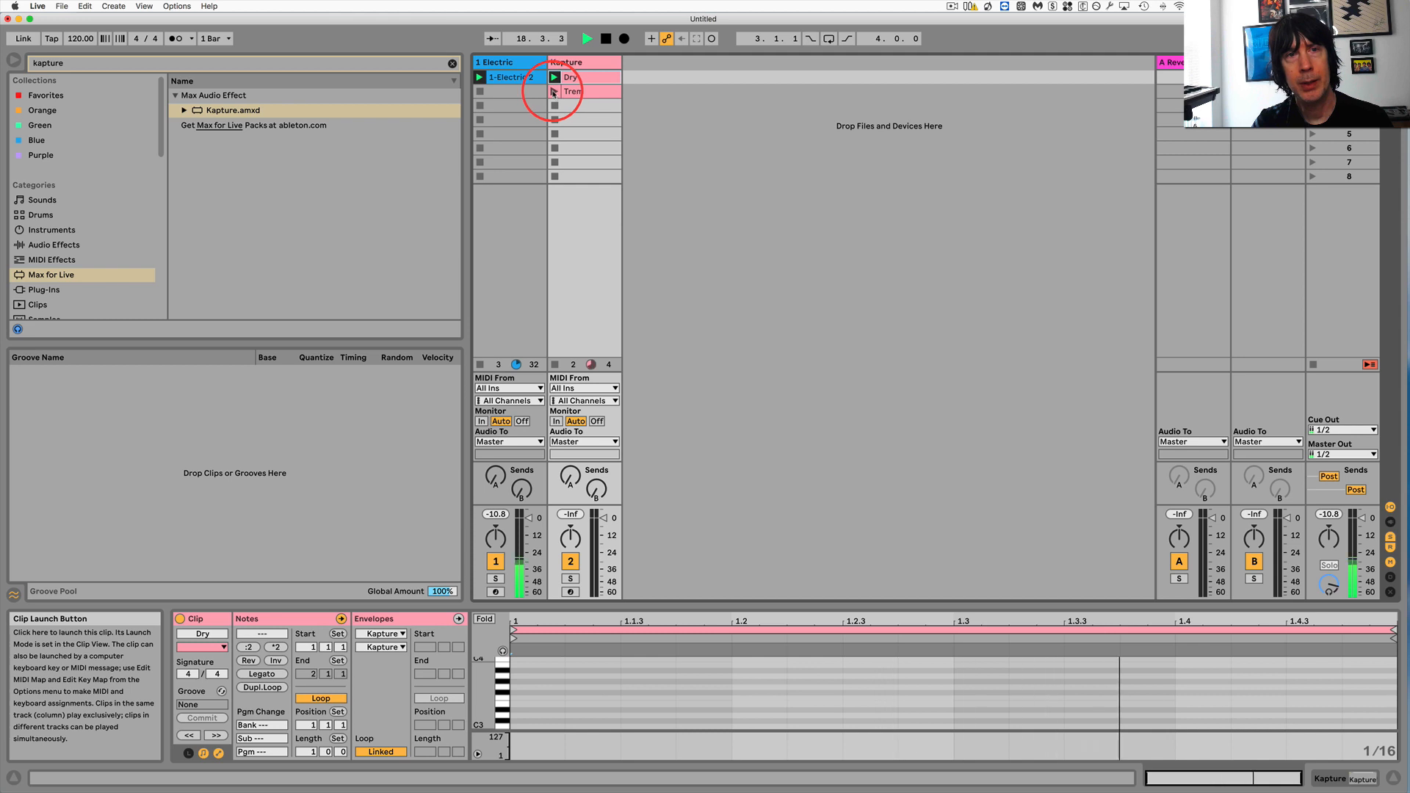
pyautogui.click(554, 91)
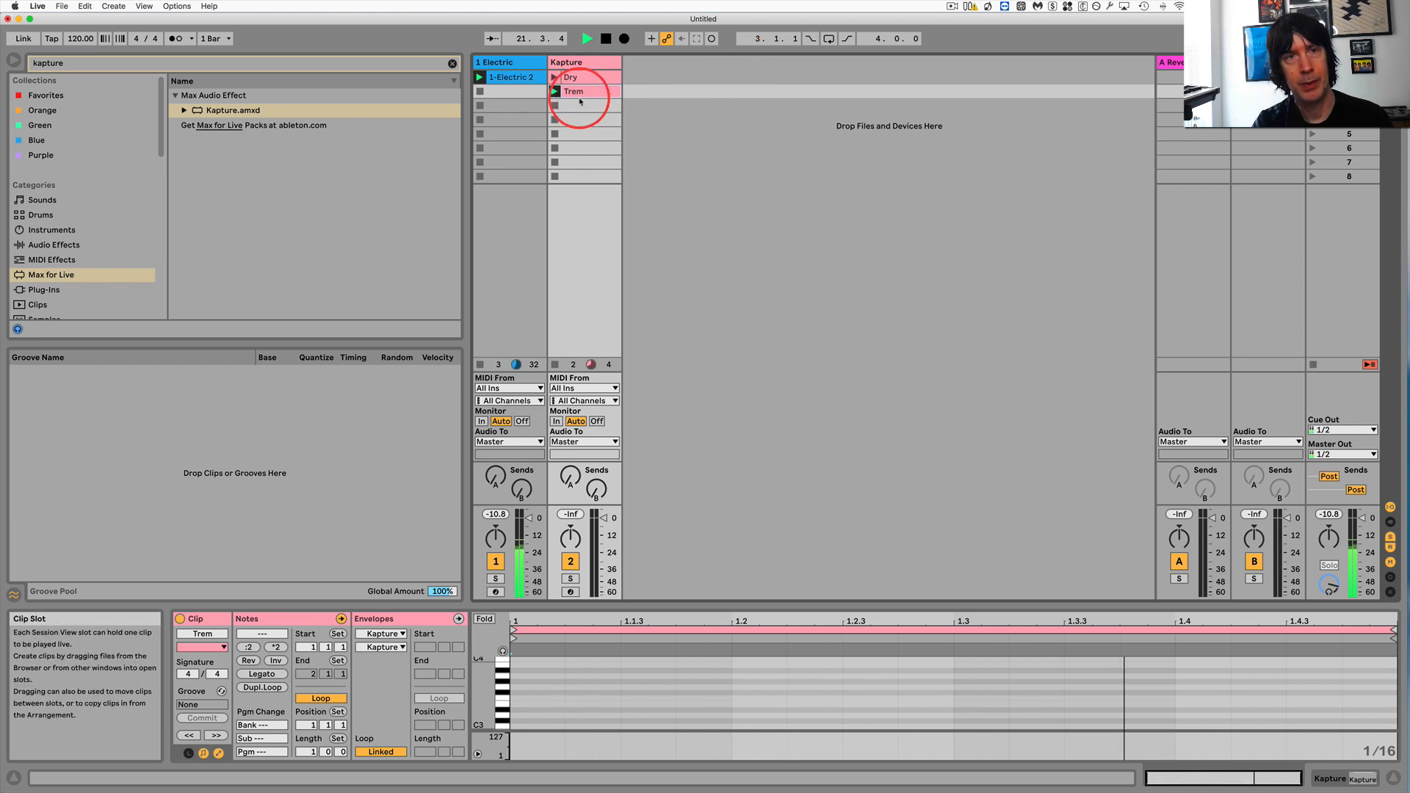
pyautogui.press('space')
# Enable Delay on the Electric track and, during playback, set its dry/wet to 45% and feedback to 68%.
pyautogui.click(530, 63)
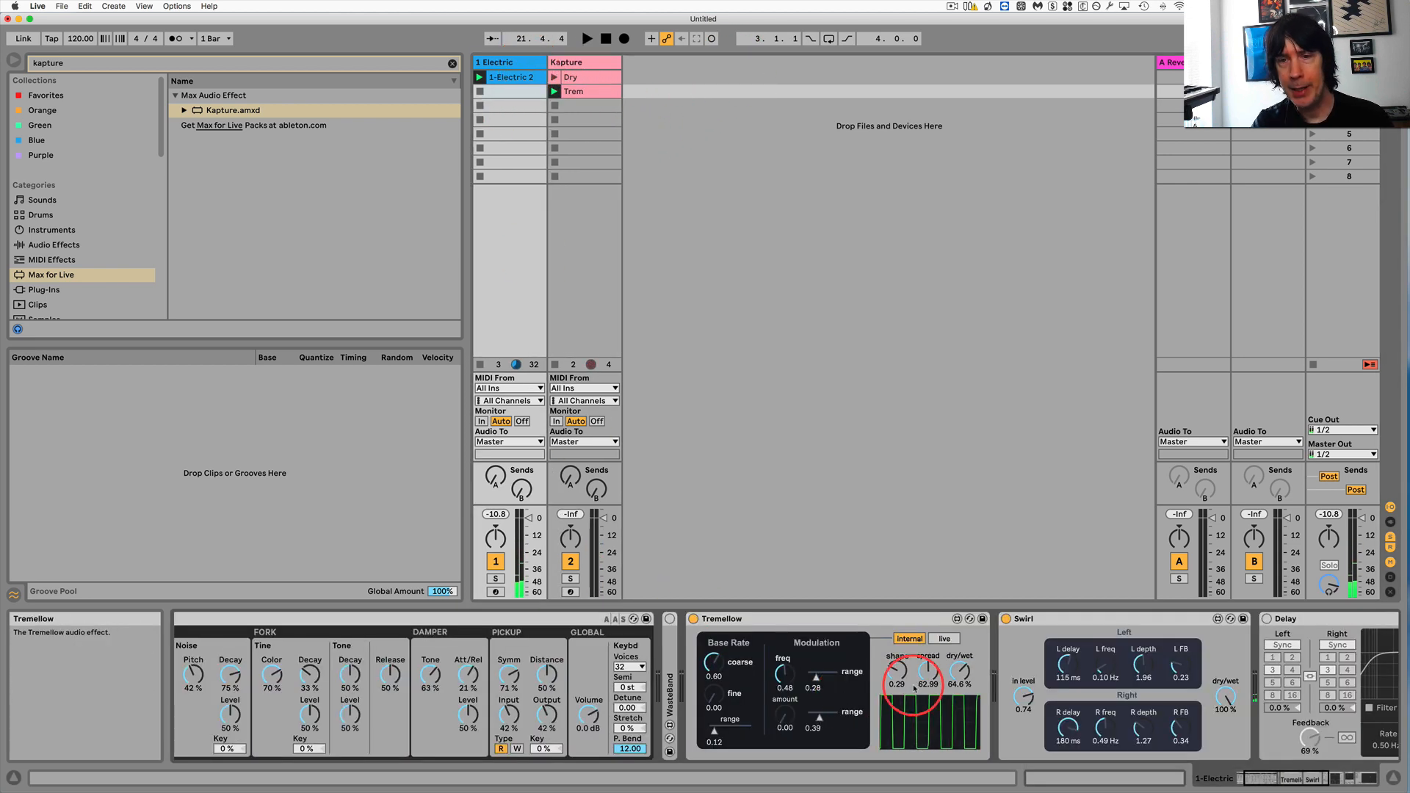
pyautogui.hscroll(3, 920, 690)
pyautogui.hscroll(3, 924, 696)
pyautogui.click(968, 619)
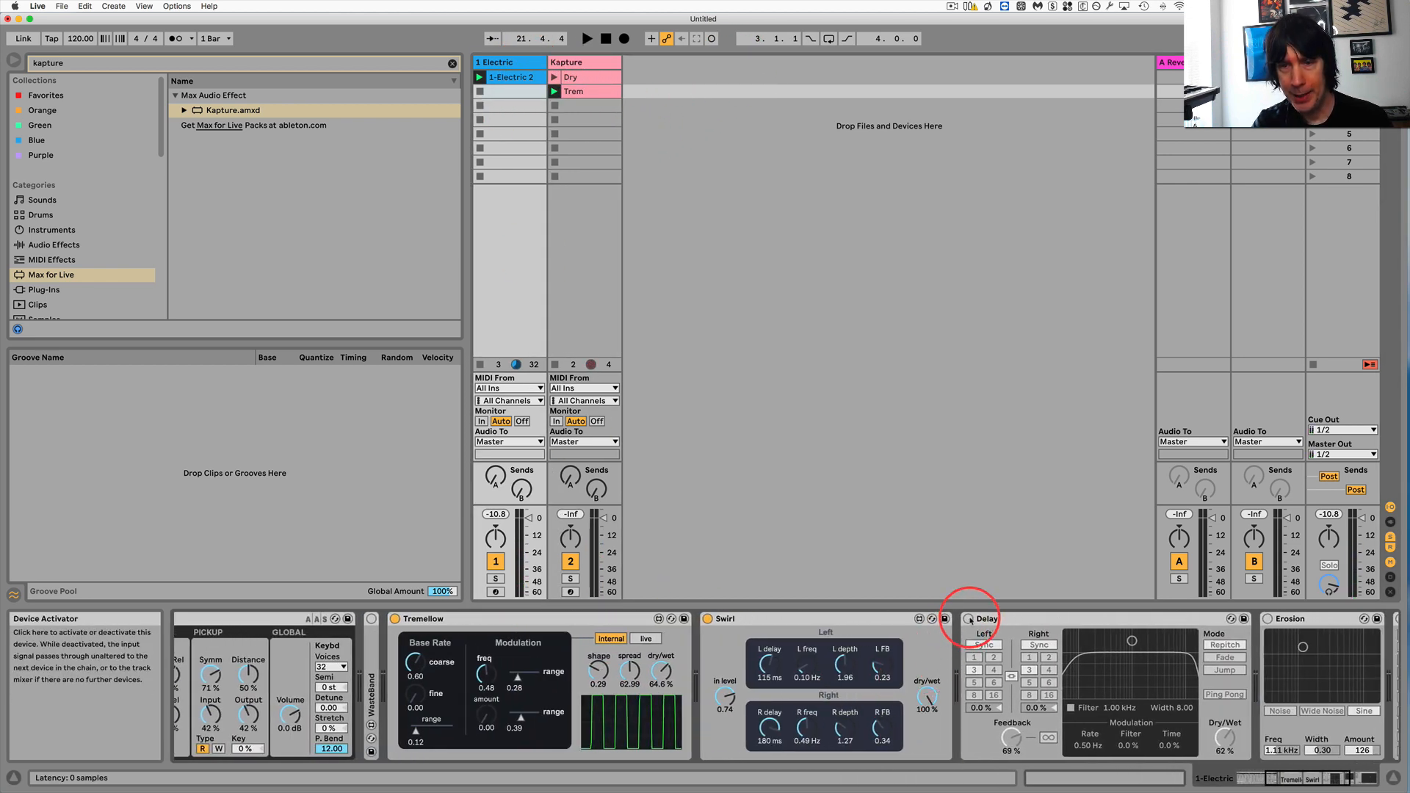
pyautogui.press('space')
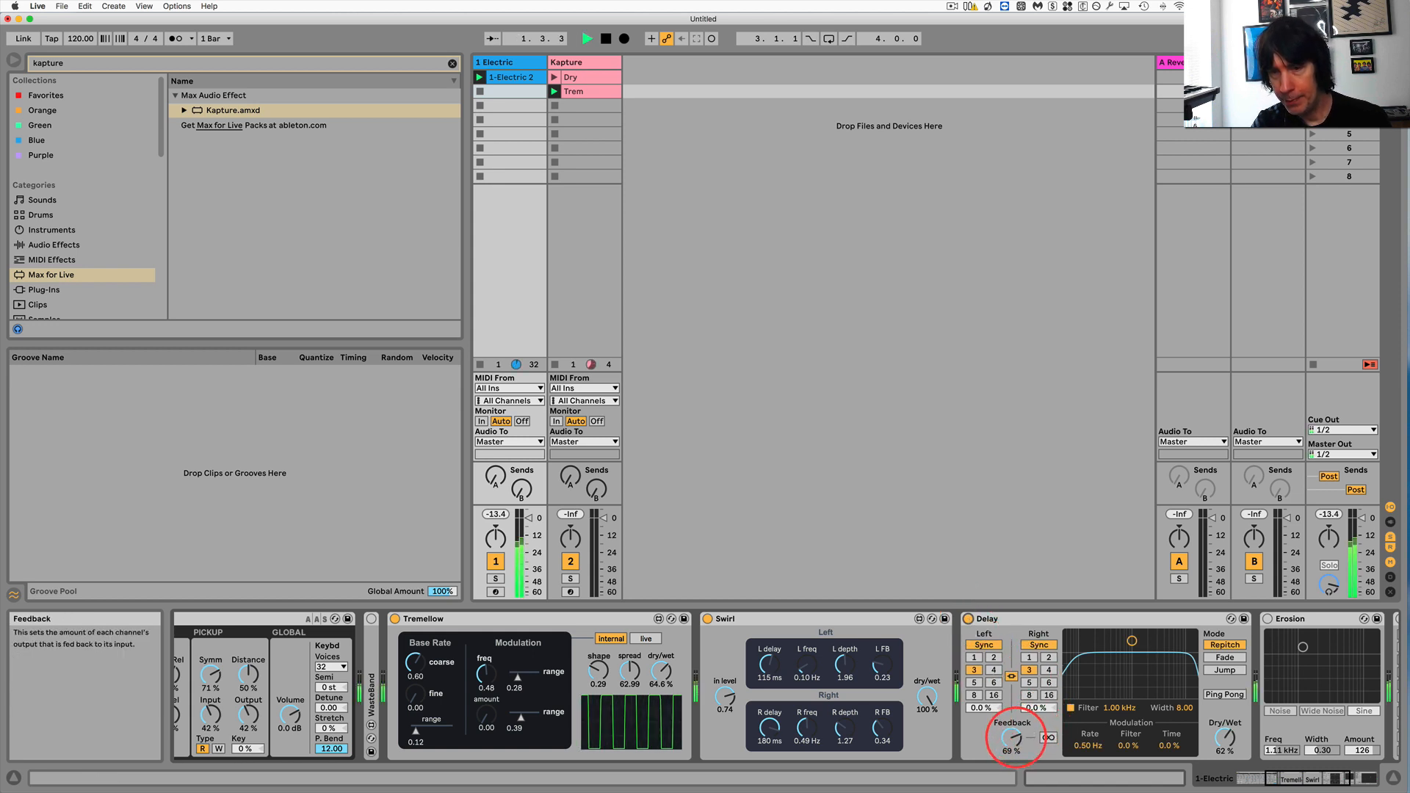
pyautogui.moveTo(1225, 735)
pyautogui.mouseDown()
pyautogui.moveTo(1215, 749)
pyautogui.moveTo(1225, 733)
pyautogui.mouseUp()
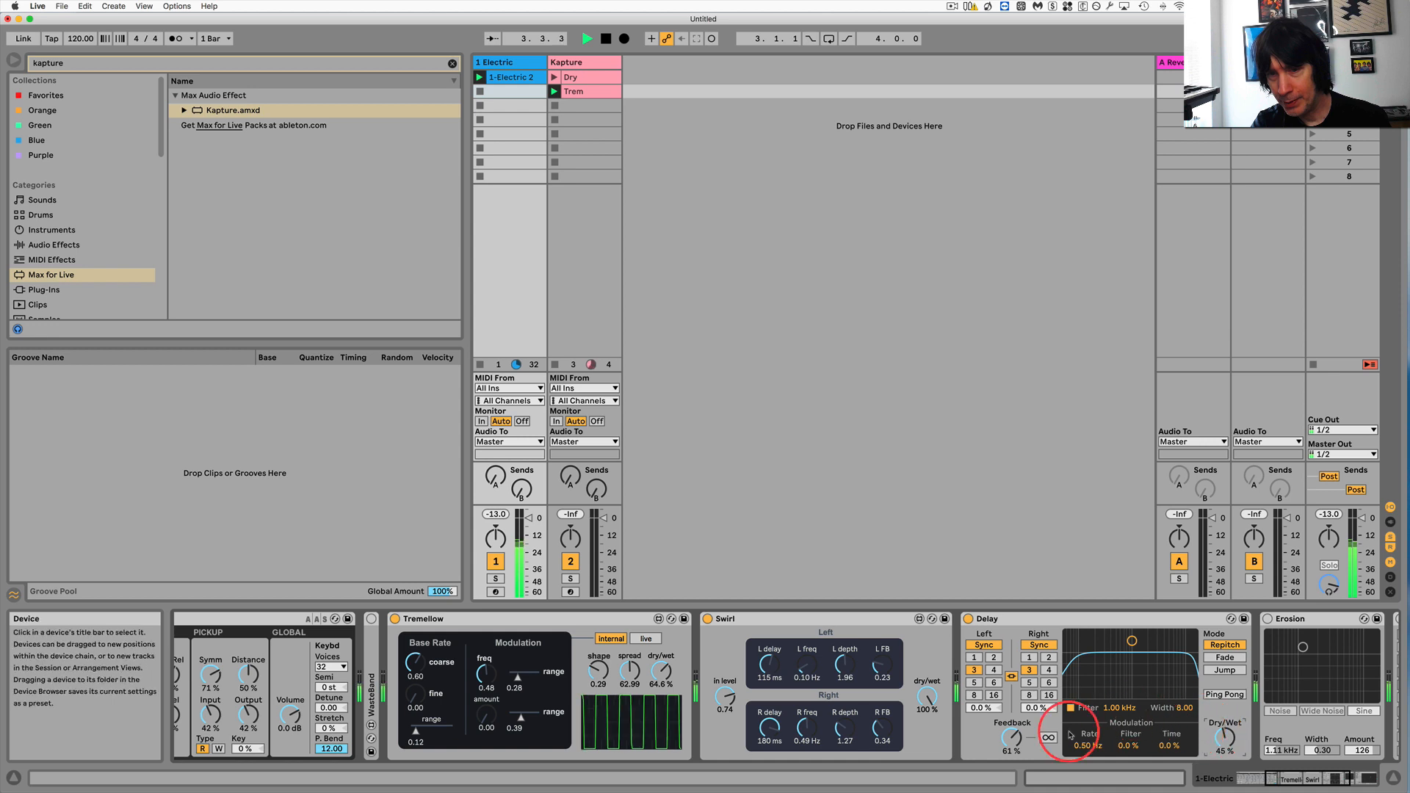
pyautogui.moveTo(1017, 741); pyautogui.dragTo(1018, 738)
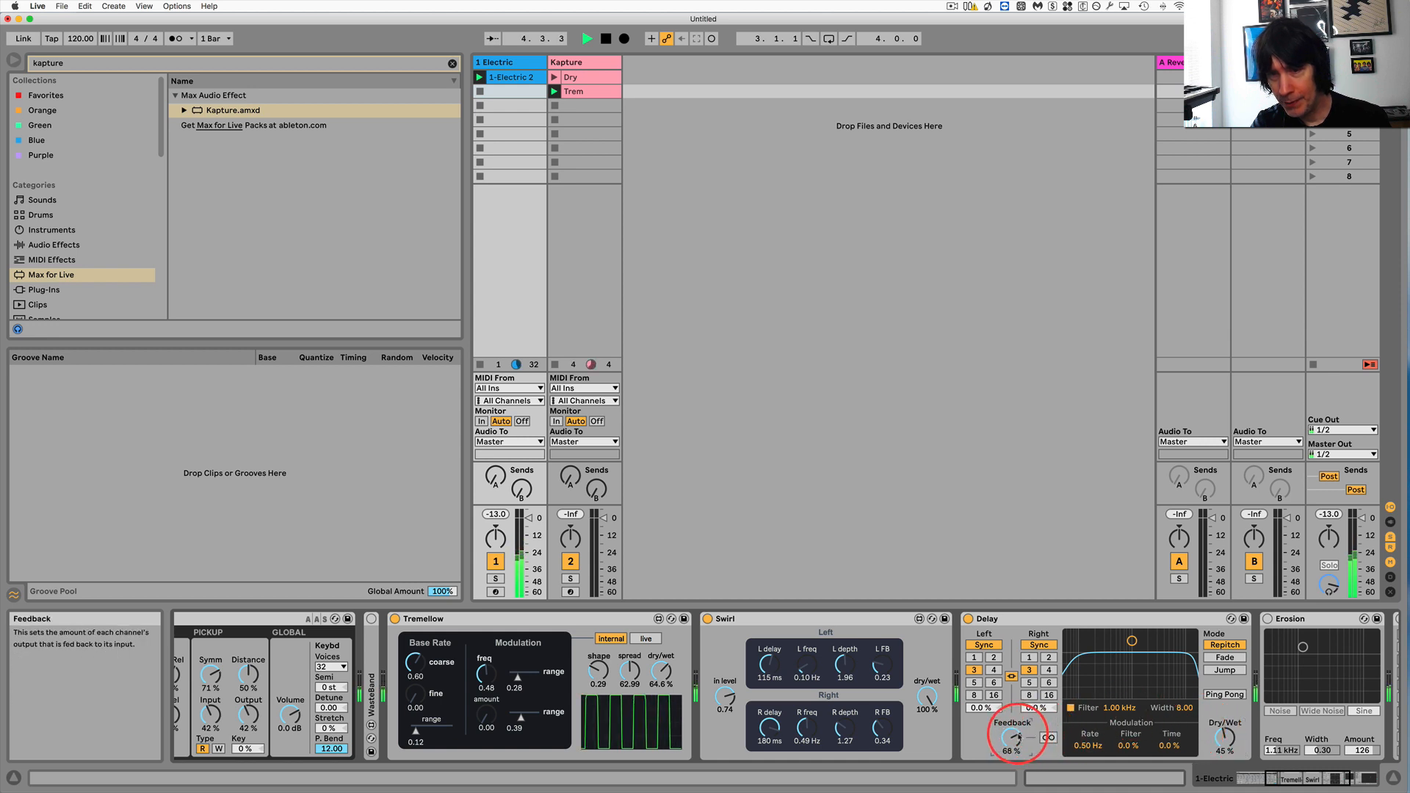
pyautogui.hscroll(4, 1223, 676)
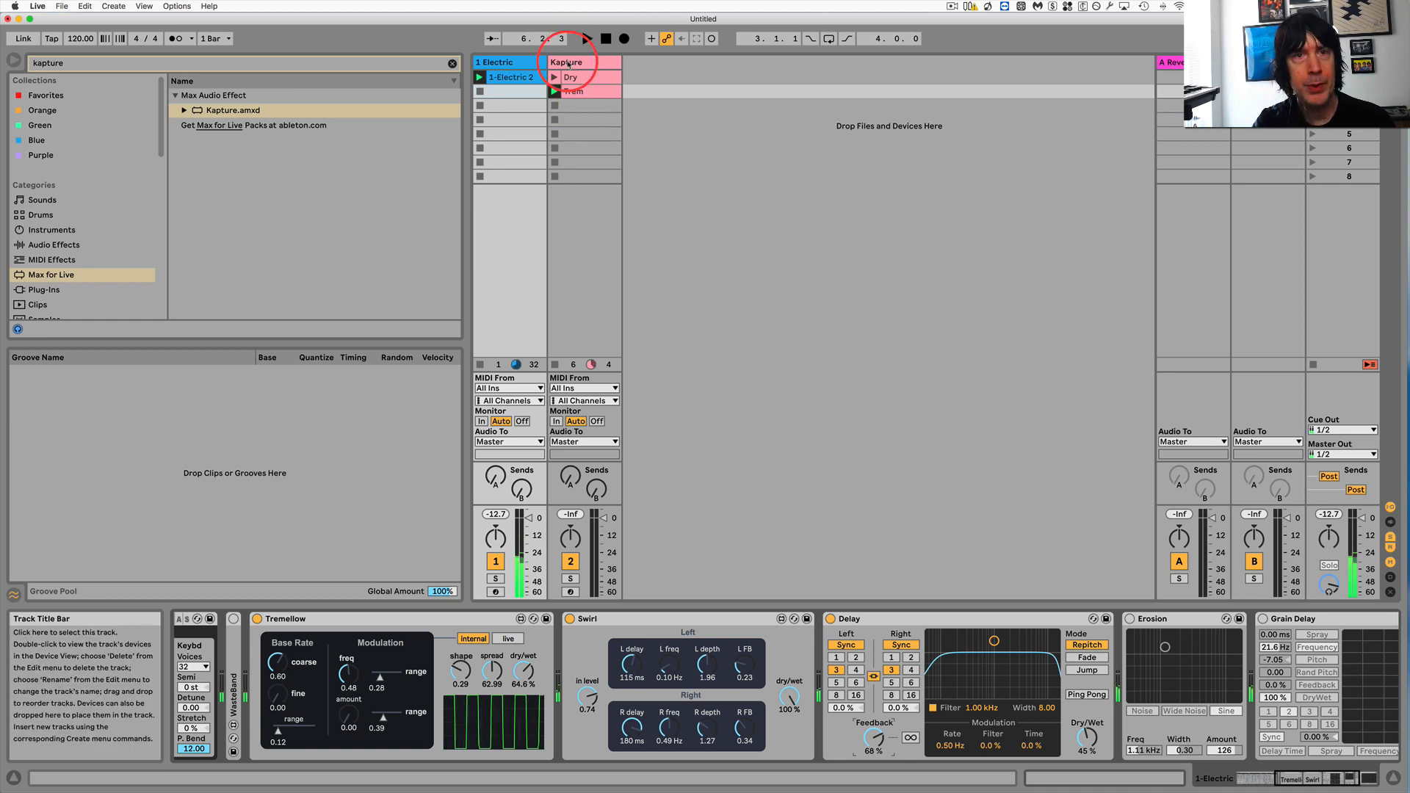
# Capture a new Kapture snapshot named Delay and add a clip in the Kapture track's third slot.
pyautogui.click(568, 63)
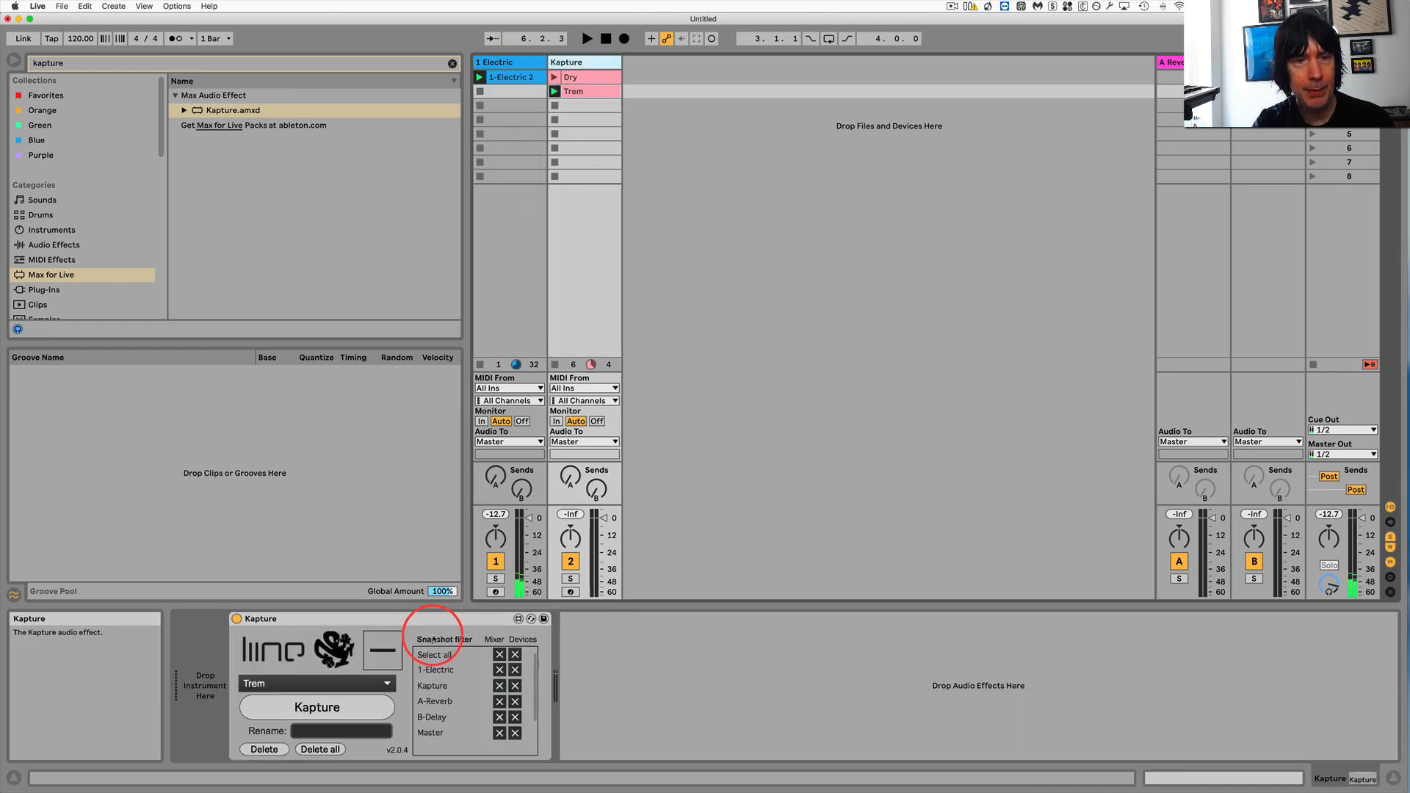
pyautogui.click(350, 708)
pyautogui.click(333, 732)
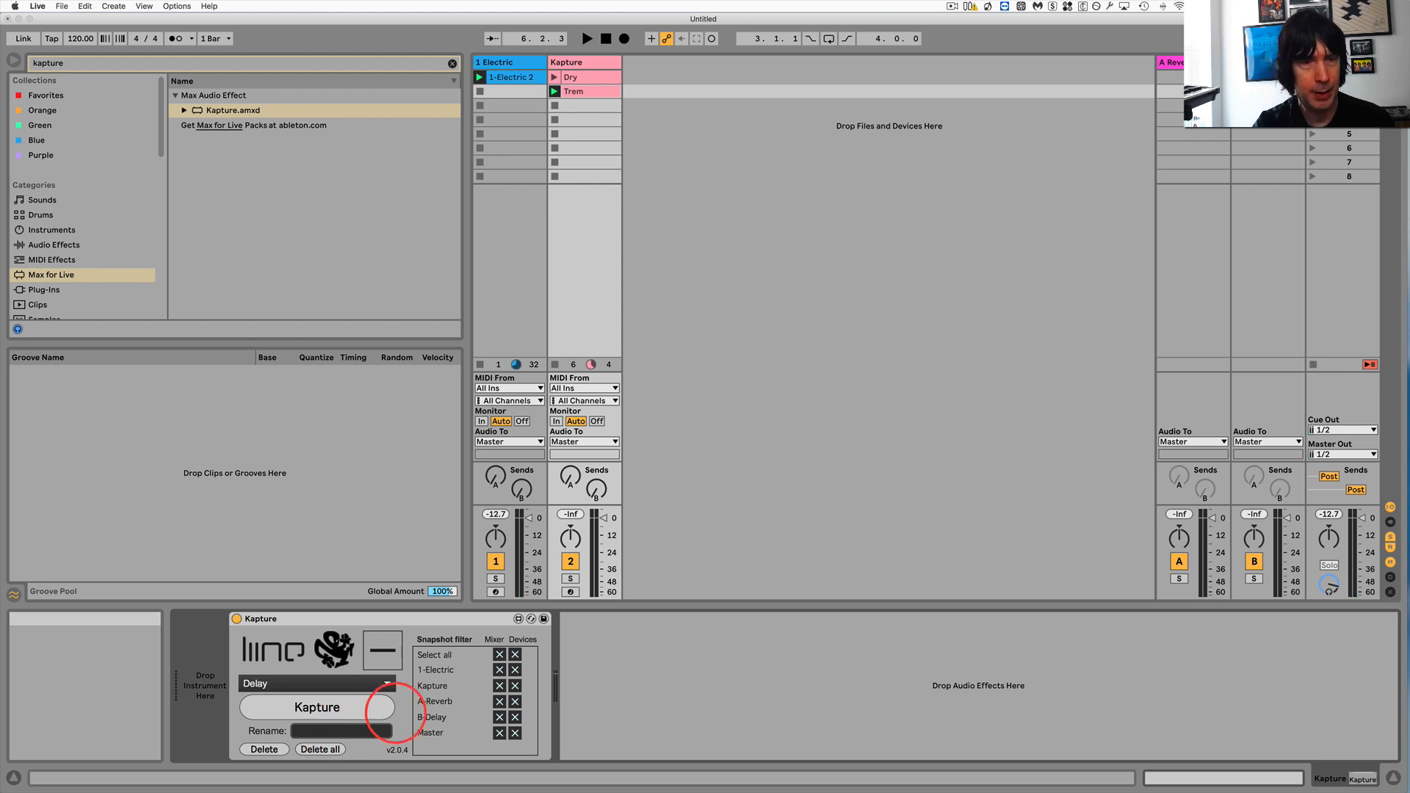
pyautogui.doubleClick(587, 110)
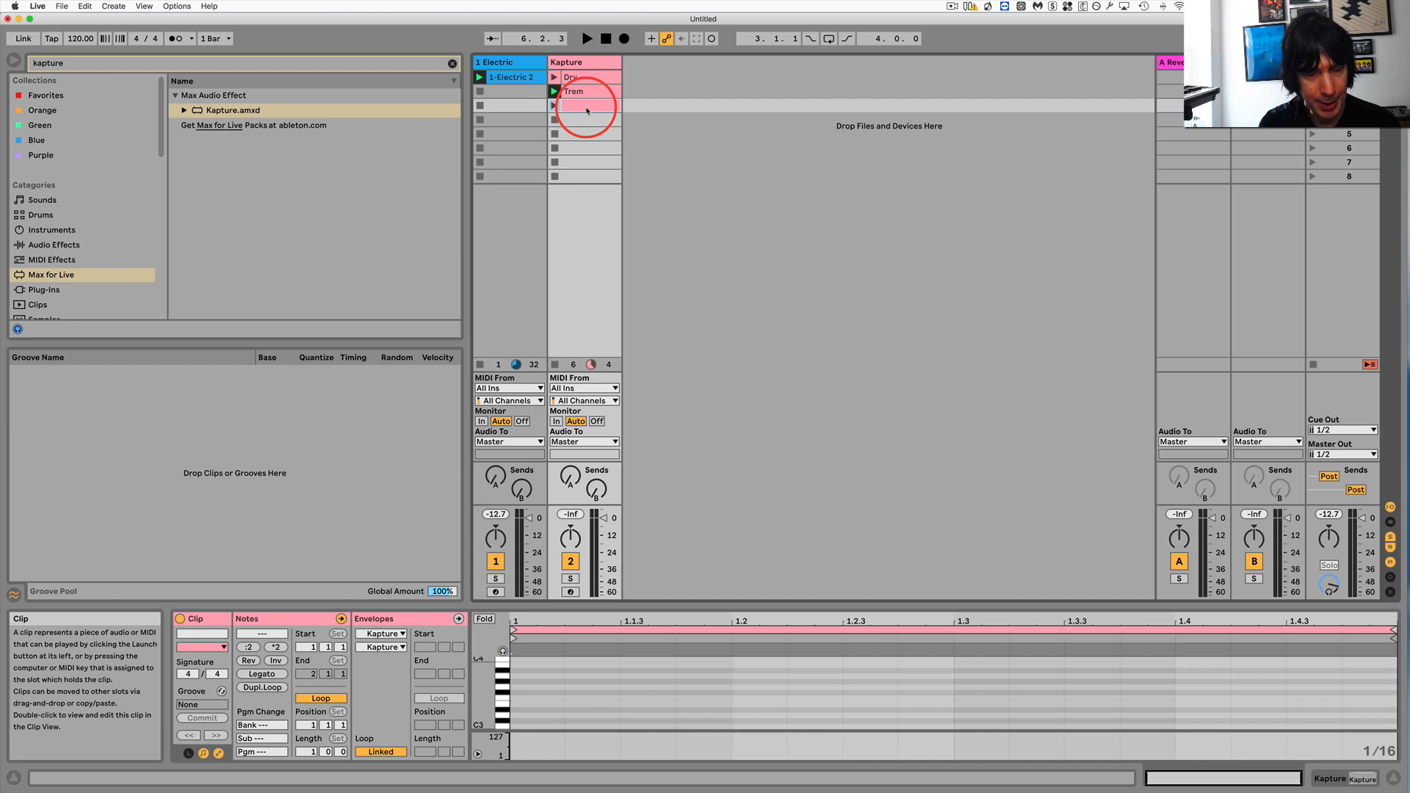
# Launch the Trem clip, name the third Kapture clip Delay, and launch it to recall the delay snapshot.
pyautogui.click(554, 91)
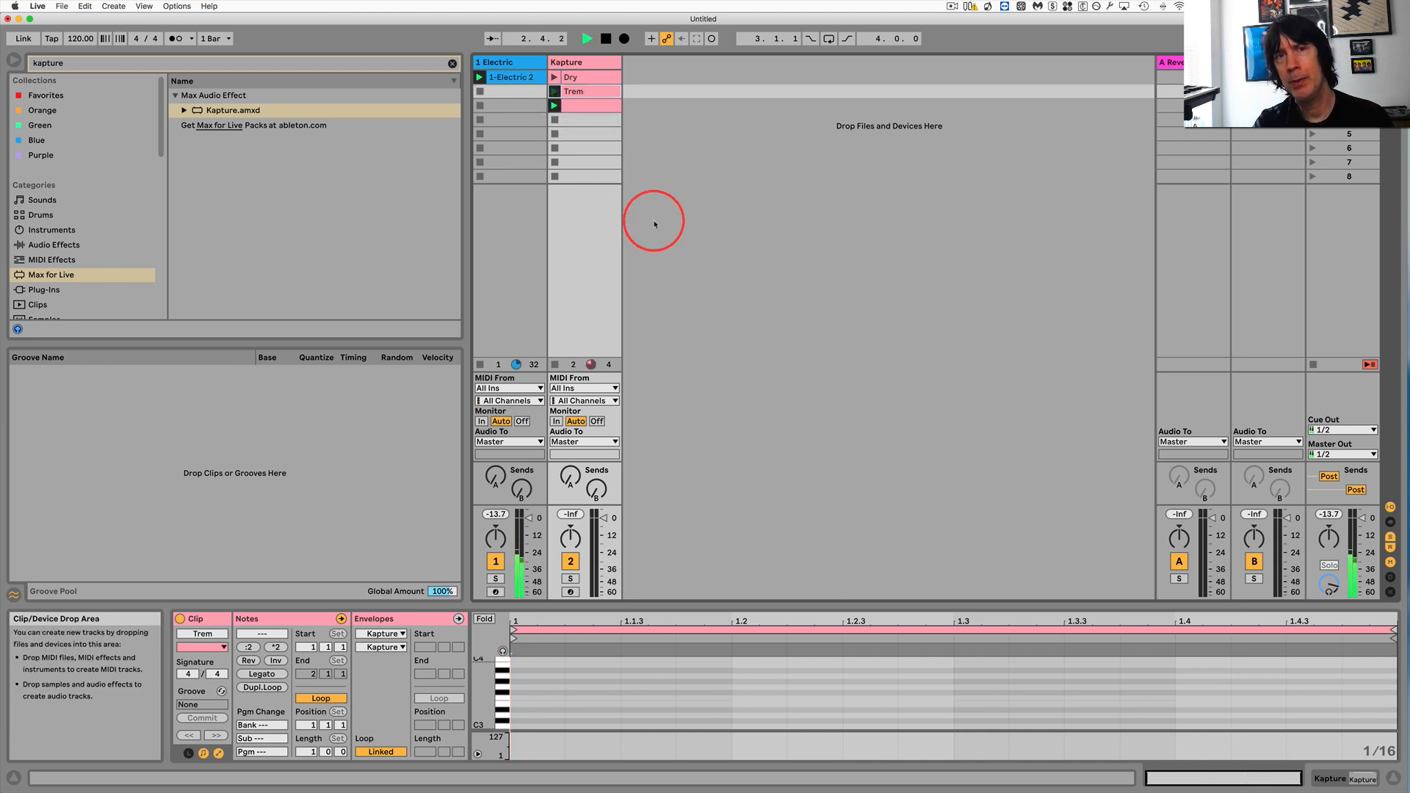
pyautogui.click(572, 108)
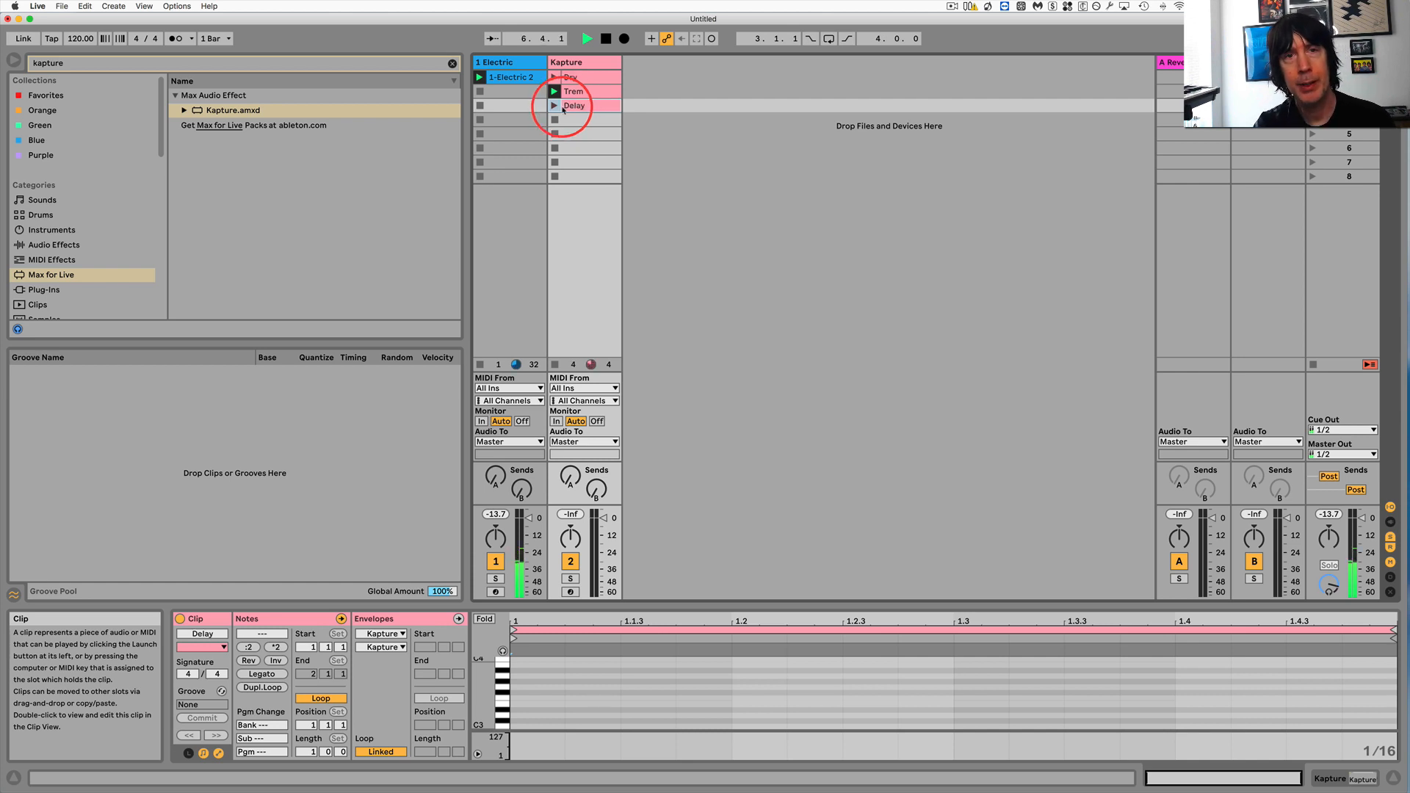
pyautogui.click(556, 108)
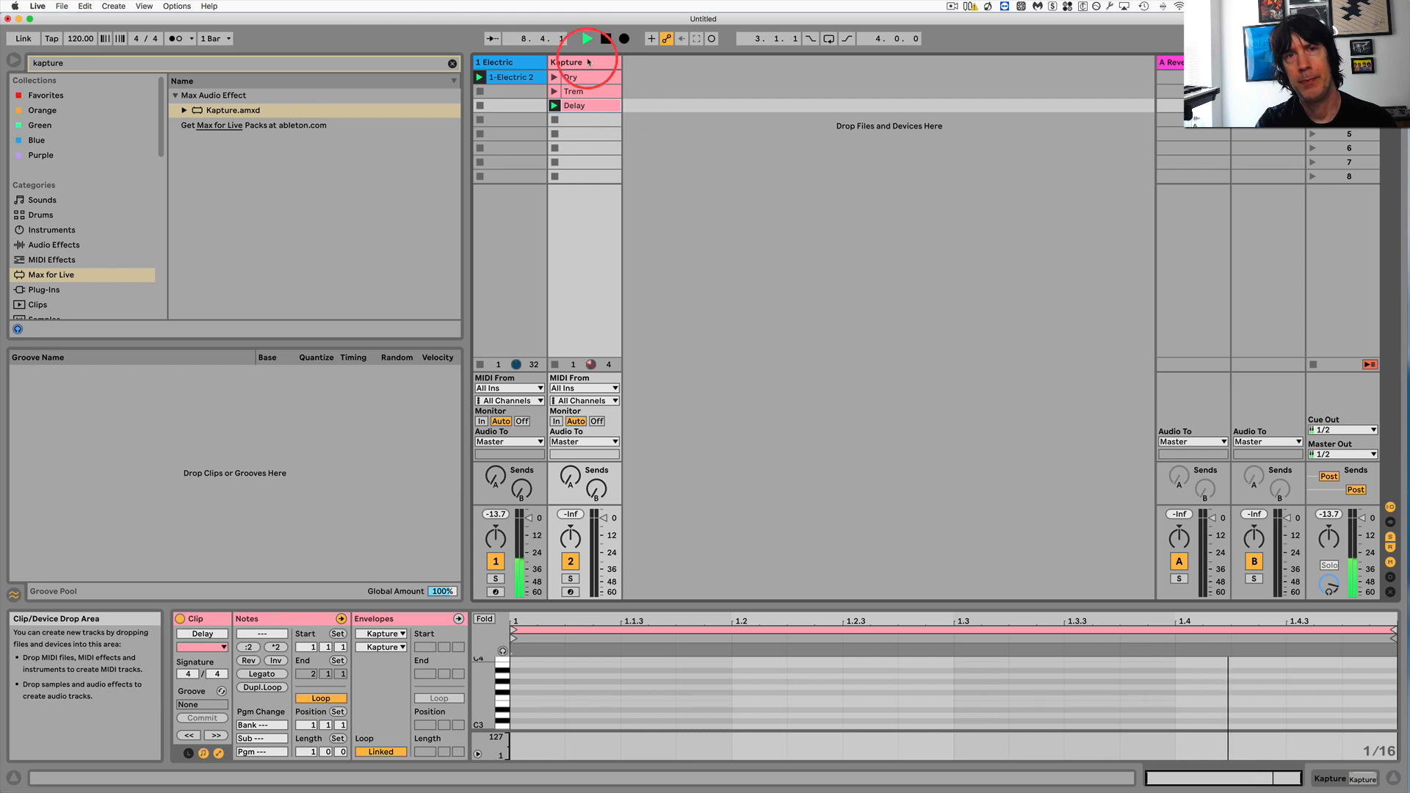
# Open Kapture's snapshot list to review the stored snapshots, and close it without choosing another.
pyautogui.click(585, 63)
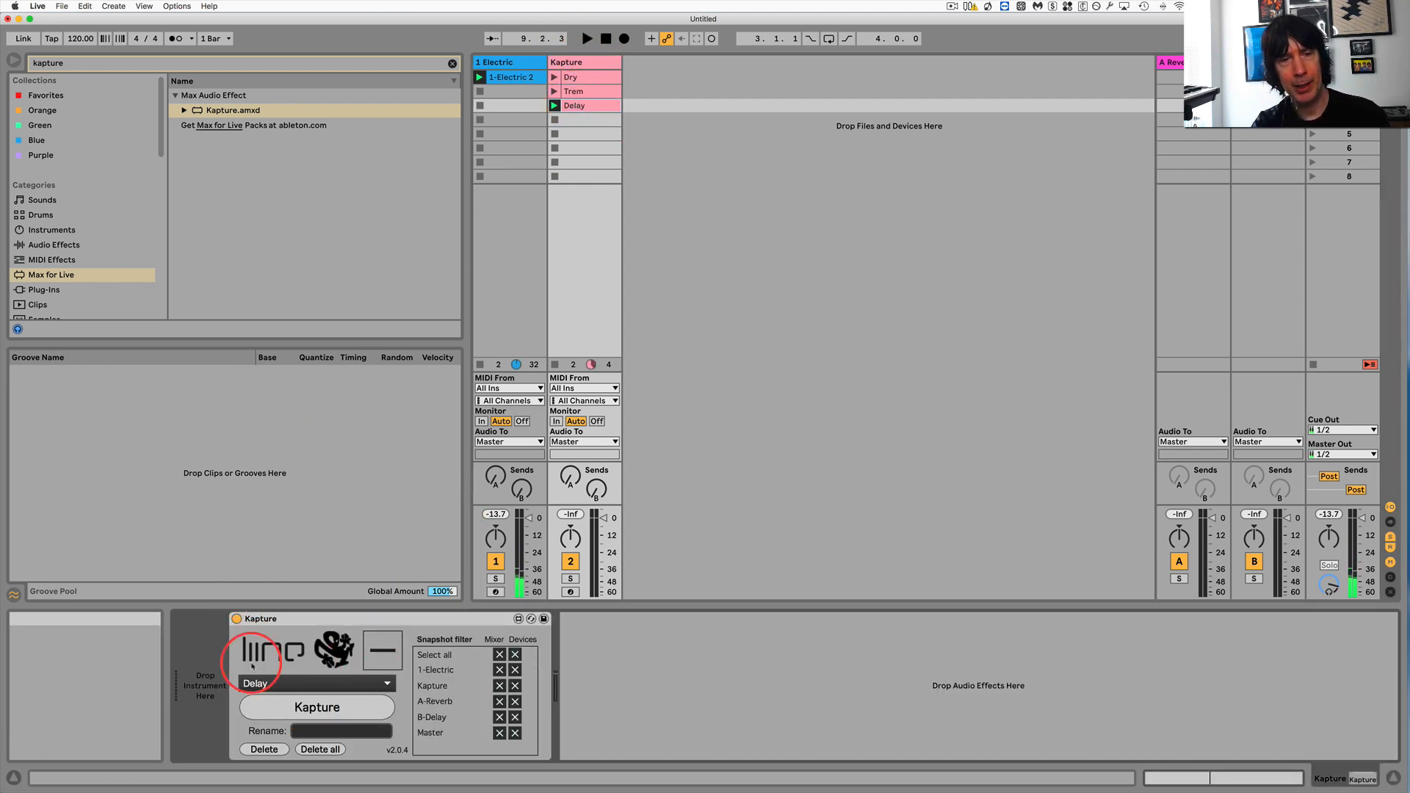
pyautogui.click(268, 683)
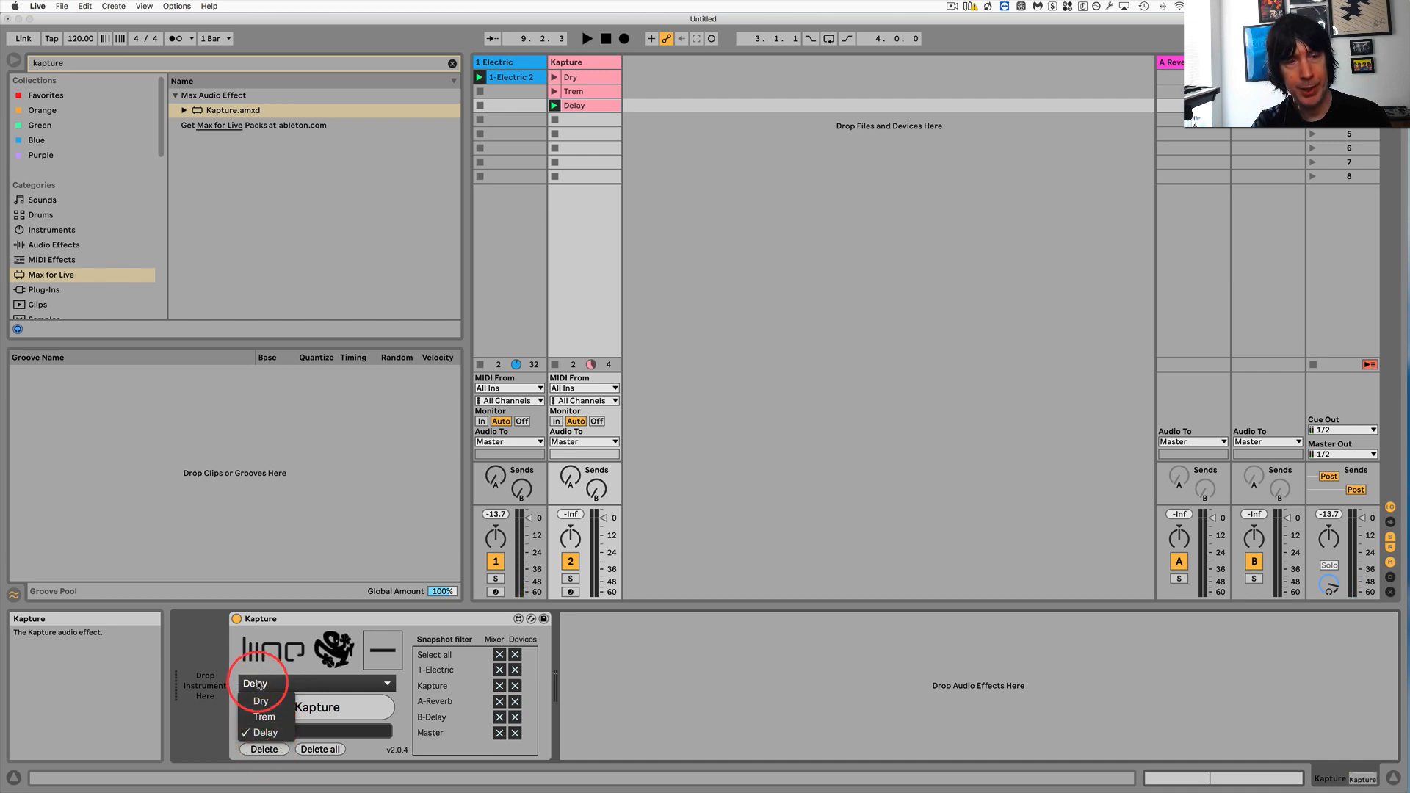
pyautogui.click(296, 619)
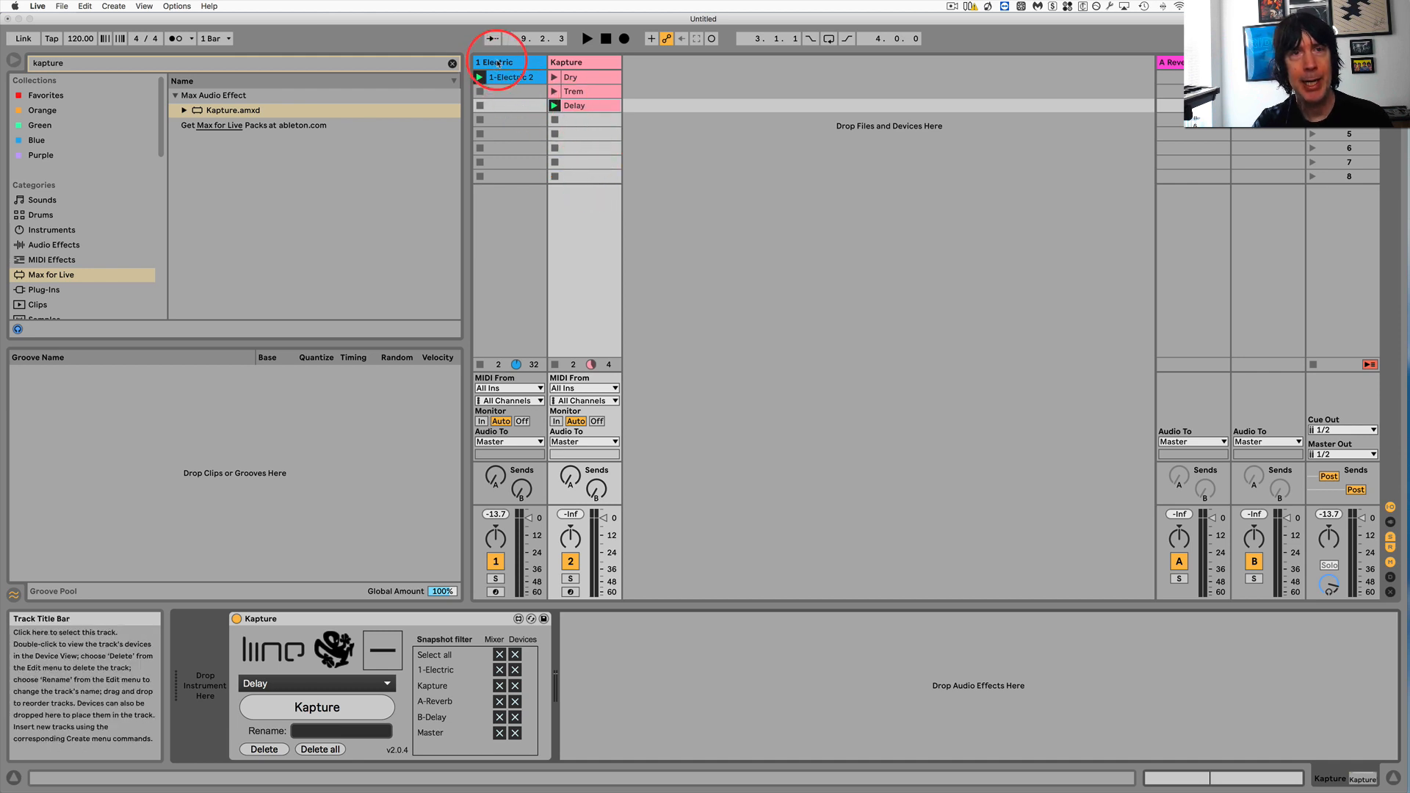
# Start playback and switch the Electric track's Delay from sync to time mode with both channels at 17.1 ms.
pyautogui.click(496, 62)
pyautogui.press('space')
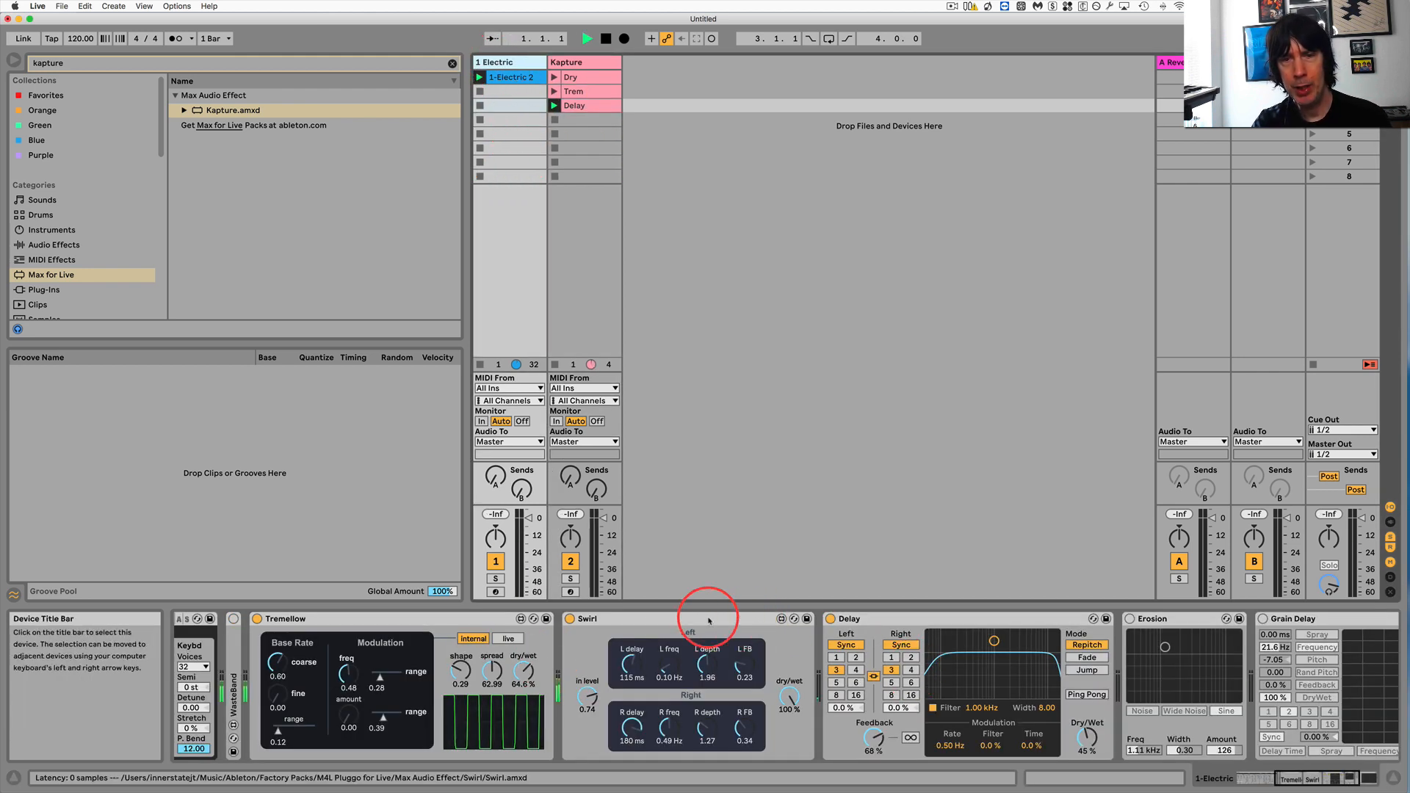
pyautogui.click(901, 645)
pyautogui.moveTo(846, 665); pyautogui.dragTo(846, 671)
# Enable Erosion at 10.4 kHz and amount 146, and Grain Delay with frequency 91.6 Hz, pitch 11.0, random pitch 11.4 and feedback 88%.
pyautogui.click(1130, 618)
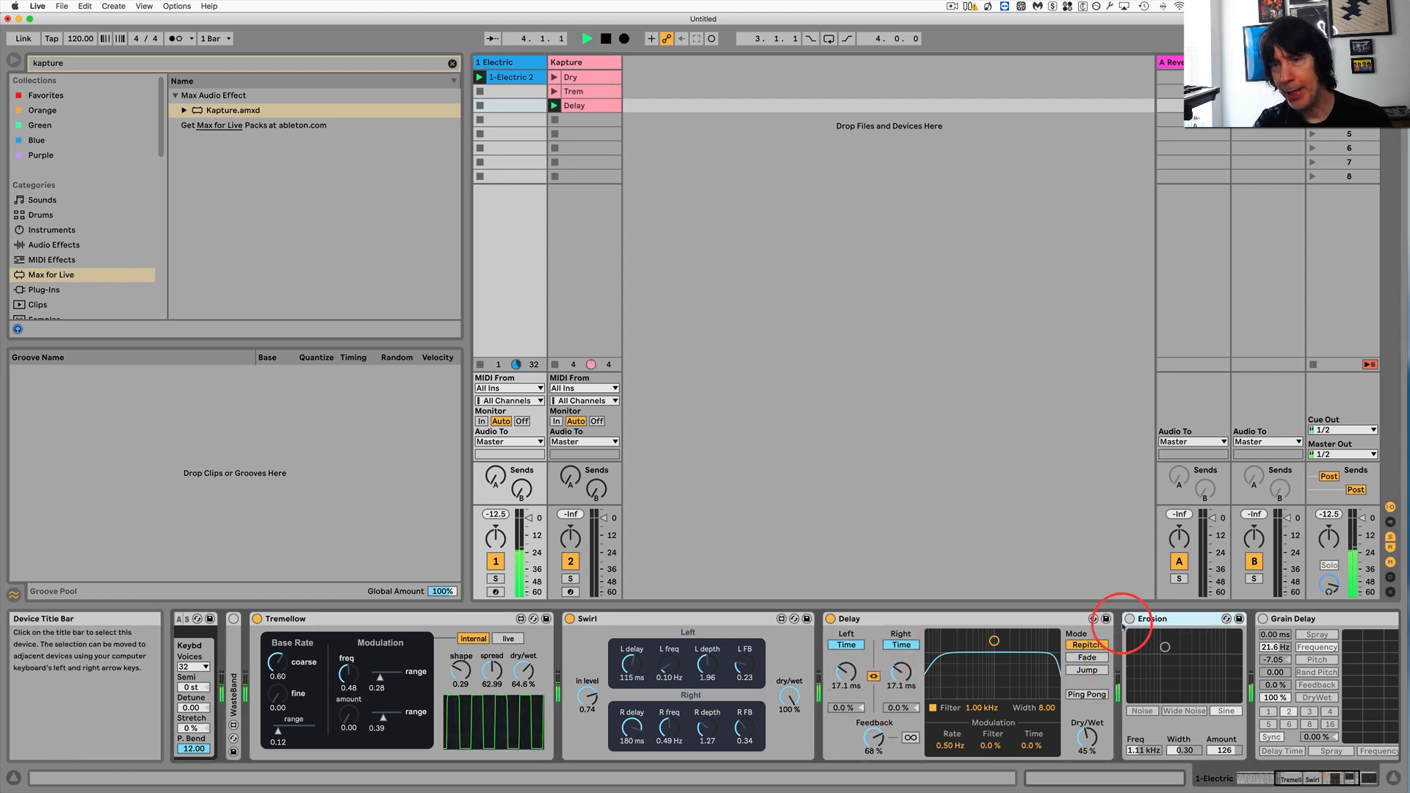
pyautogui.moveTo(1159, 643); pyautogui.dragTo(1222, 643)
pyautogui.click(1261, 618)
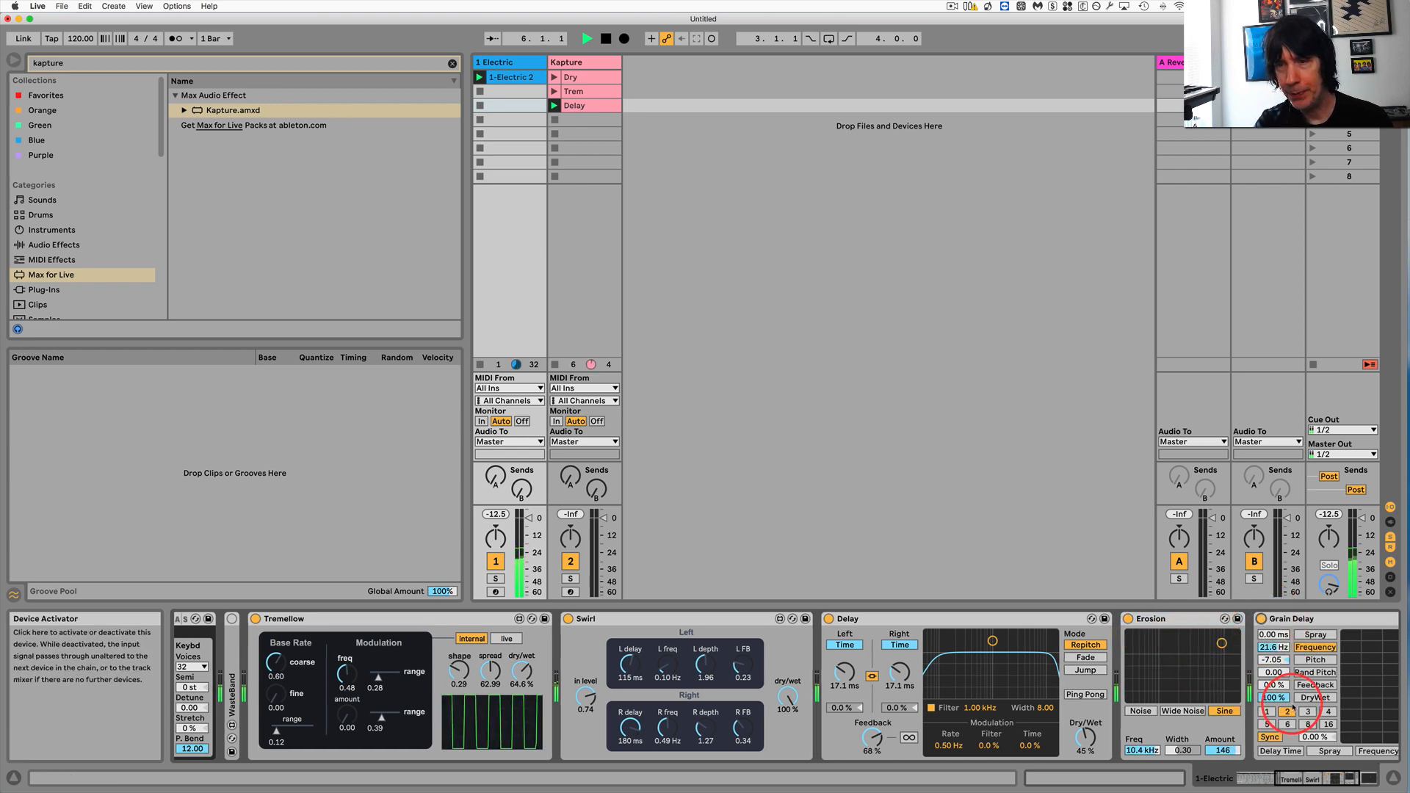
pyautogui.moveTo(1225, 677); pyautogui.dragTo(1300, 646)
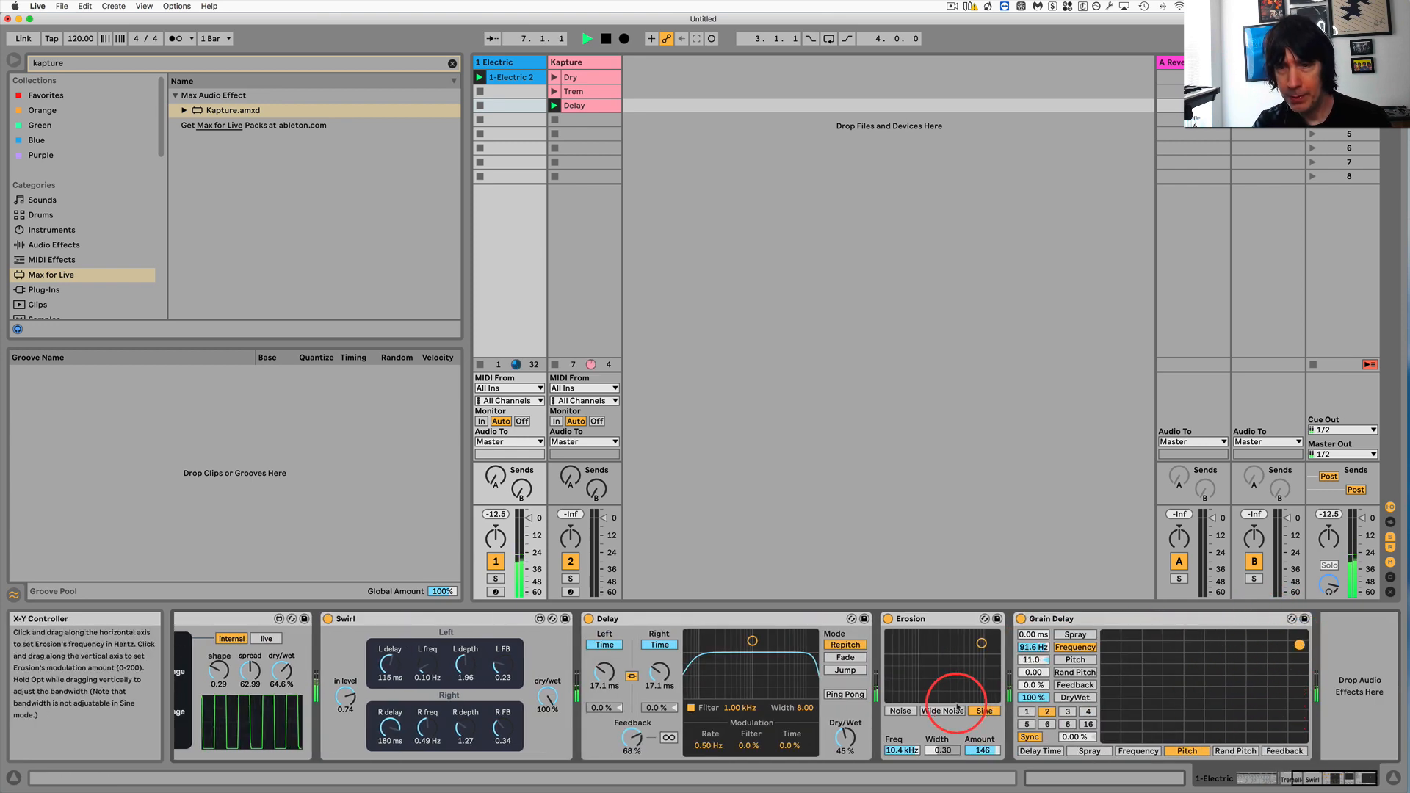
pyautogui.moveTo(1029, 687); pyautogui.dragTo(1041, 672)
# Set the Delay time to 19.2 ms, unlink its channels and switch the right channel to sync.
pyautogui.moveTo(664, 670); pyautogui.dragTo(663, 668)
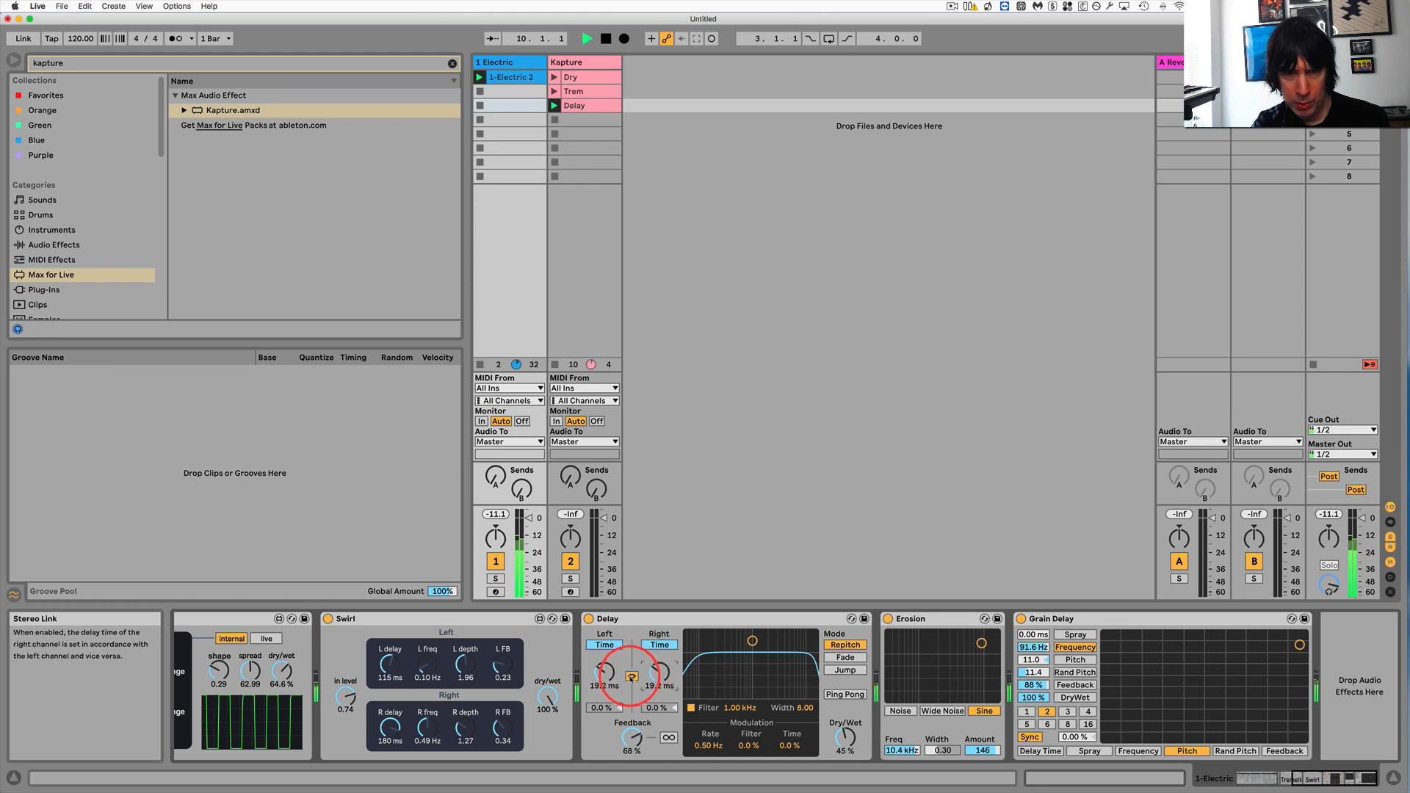
pyautogui.click(631, 677)
pyautogui.click(660, 645)
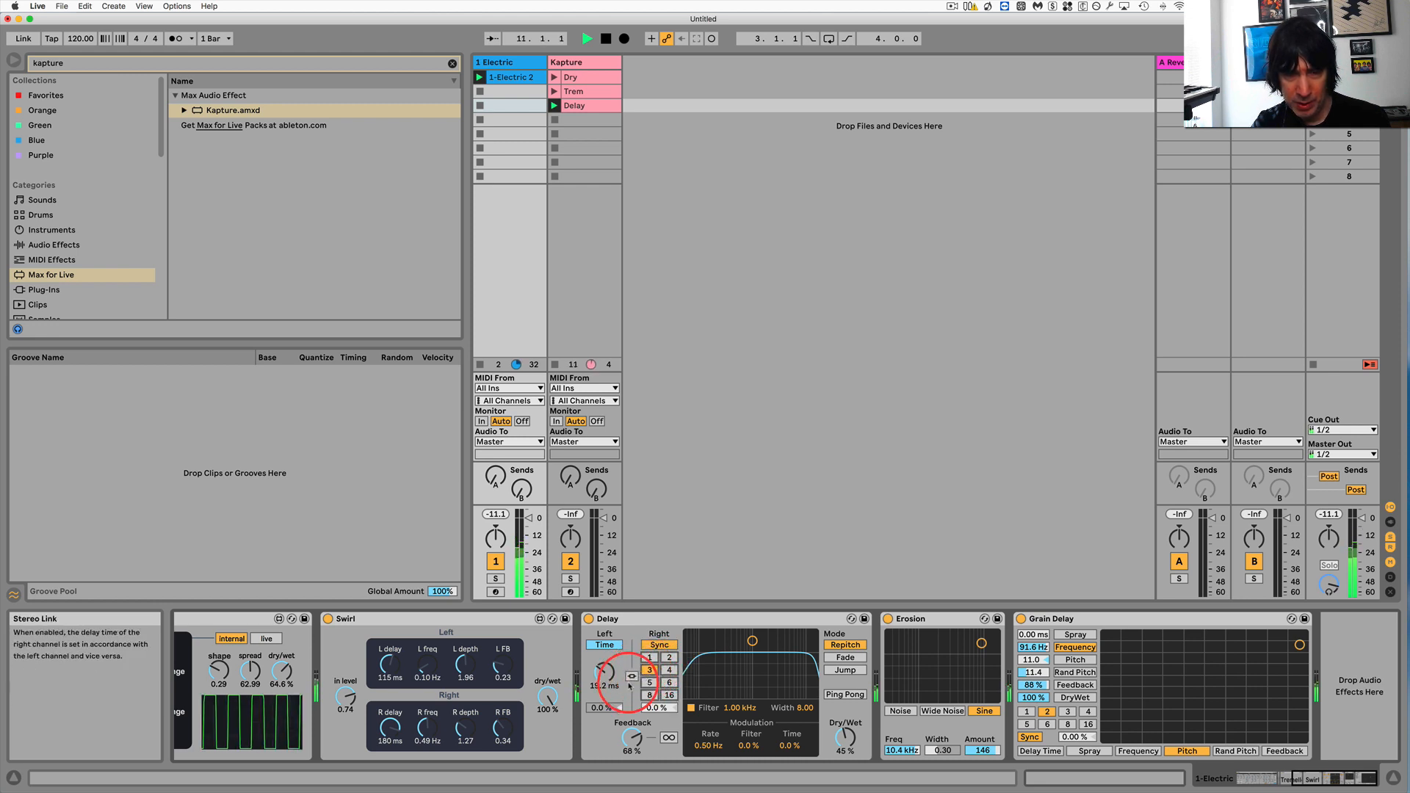
# Set Swirl's left delay to 97.0 ms, left frequency to 0.72 Hz, left feedback to 0.82 and right feedback to 0.80.
pyautogui.hscroll(-3, 559, 726)
pyautogui.hscroll(-4, 558, 725)
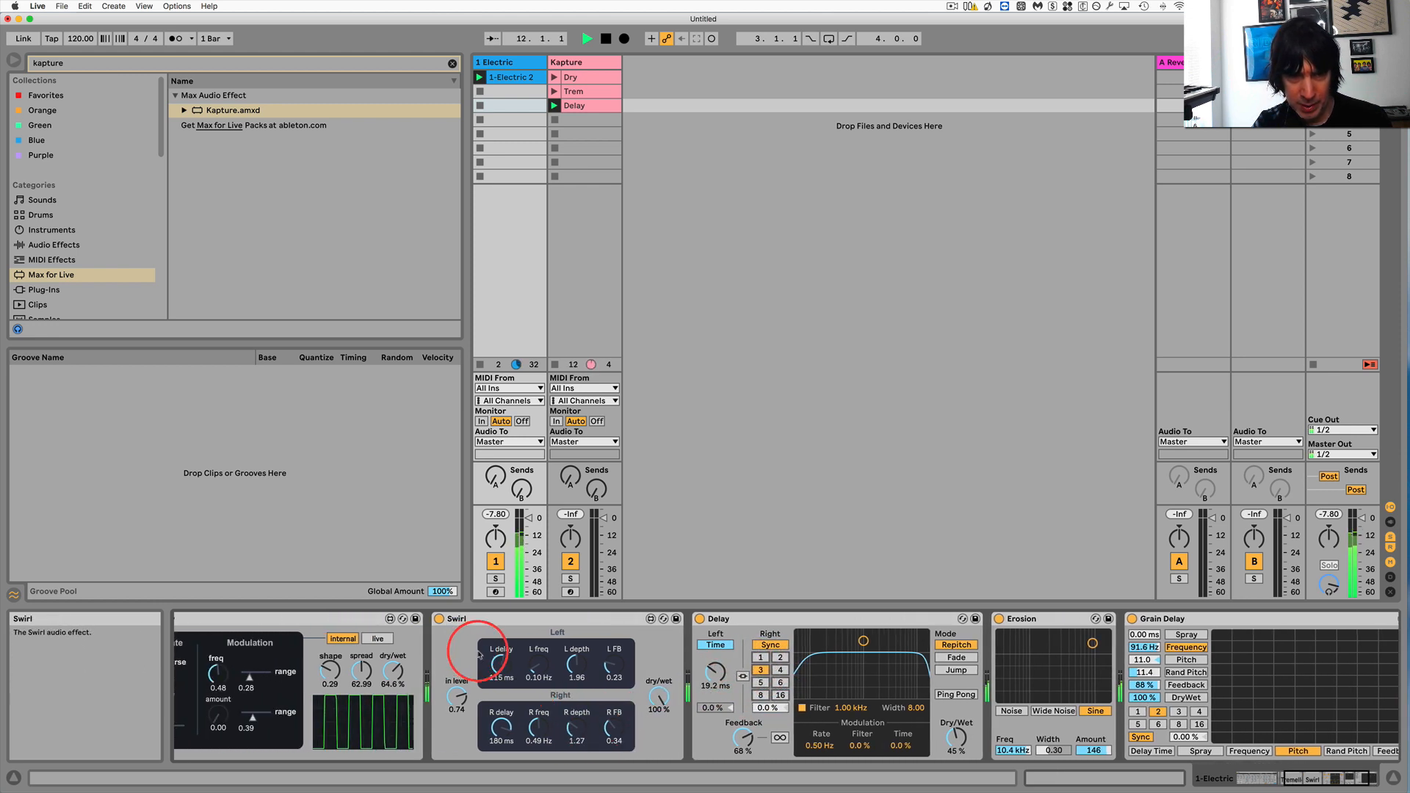
pyautogui.moveTo(503, 659); pyautogui.dragTo(542, 594)
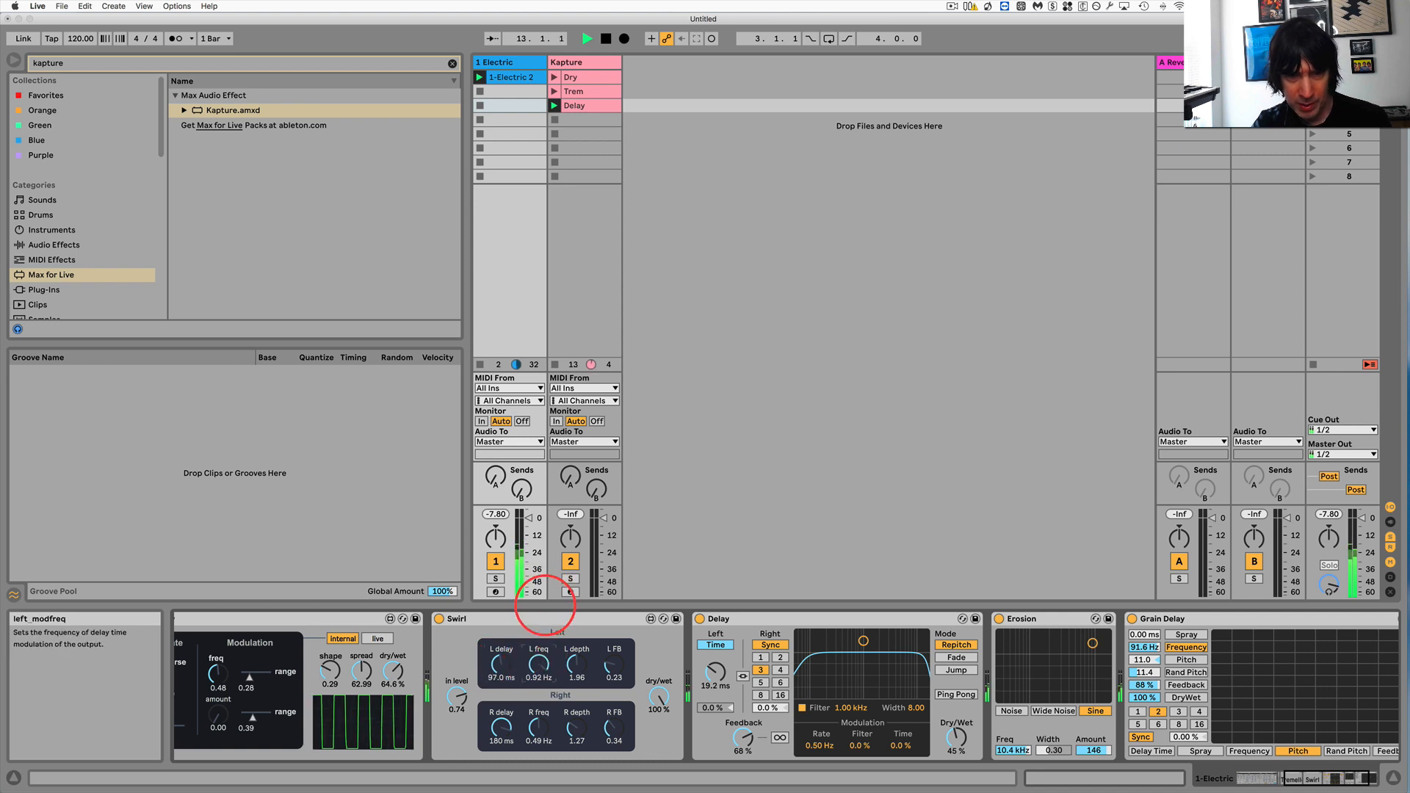
pyautogui.moveTo(619, 664); pyautogui.dragTo(617, 582)
pyautogui.moveTo(614, 729); pyautogui.dragTo(613, 704)
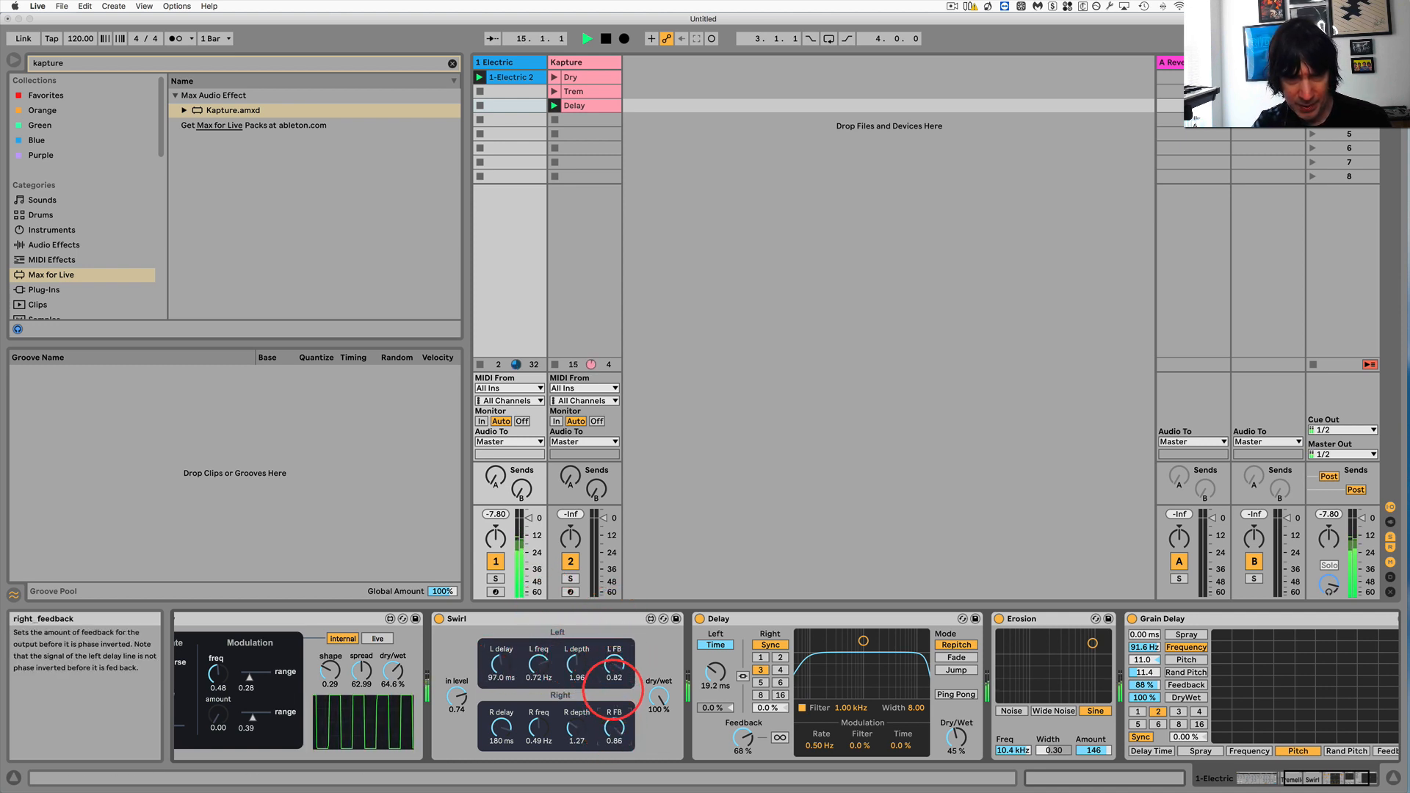
# Set Tremellow's base rate to coarse 0.27 and fine 1.57, and its modulation frequency to 0.60.
pyautogui.hscroll(-8, 323, 676)
pyautogui.moveTo(306, 661); pyautogui.dragTo(371, 662)
pyautogui.hscroll(-15, 493, 690)
pyautogui.hscroll(-8, 493, 691)
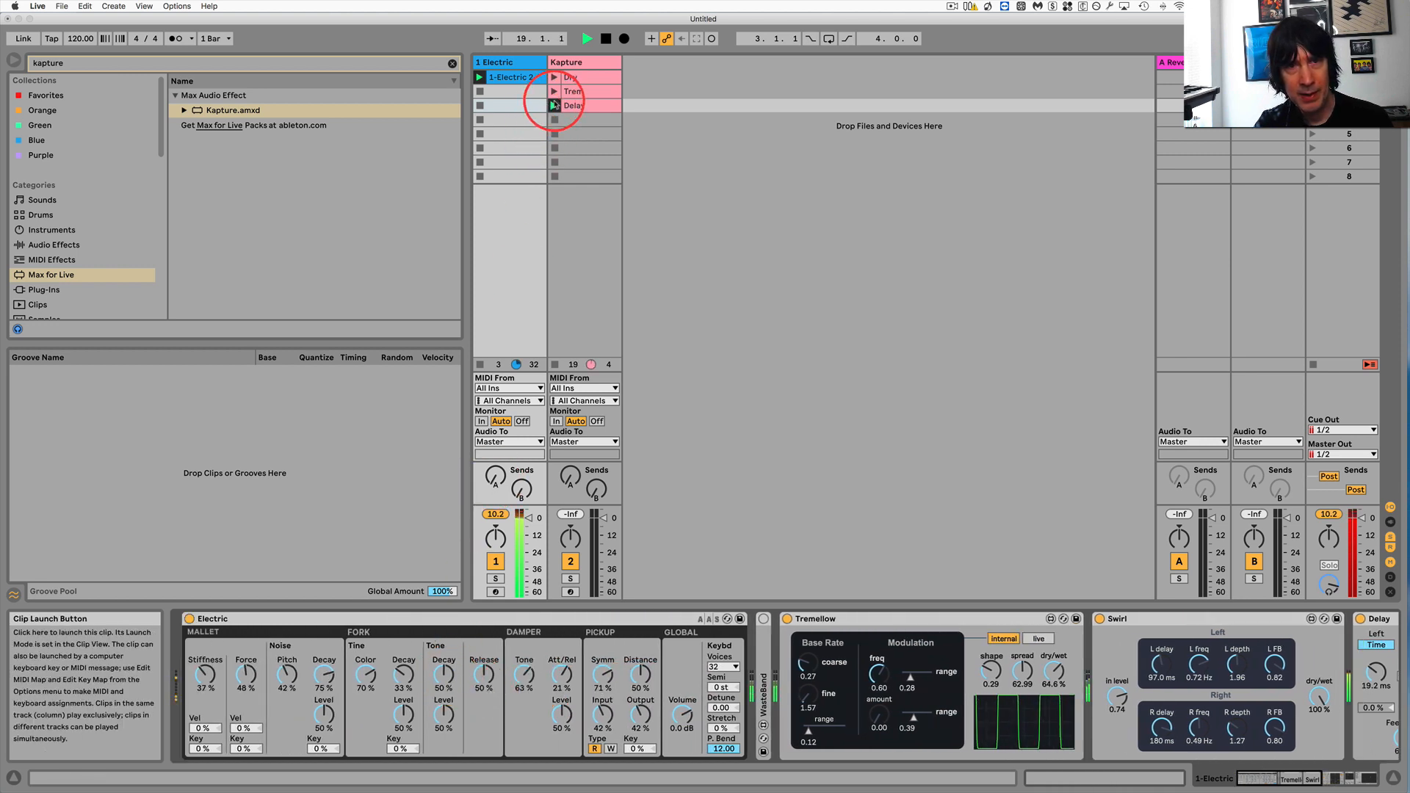
# Relaunch the Delay clip to recall its snapshot, check the Electric track's device settings, and return to the Kapture track.
pyautogui.click(556, 106)
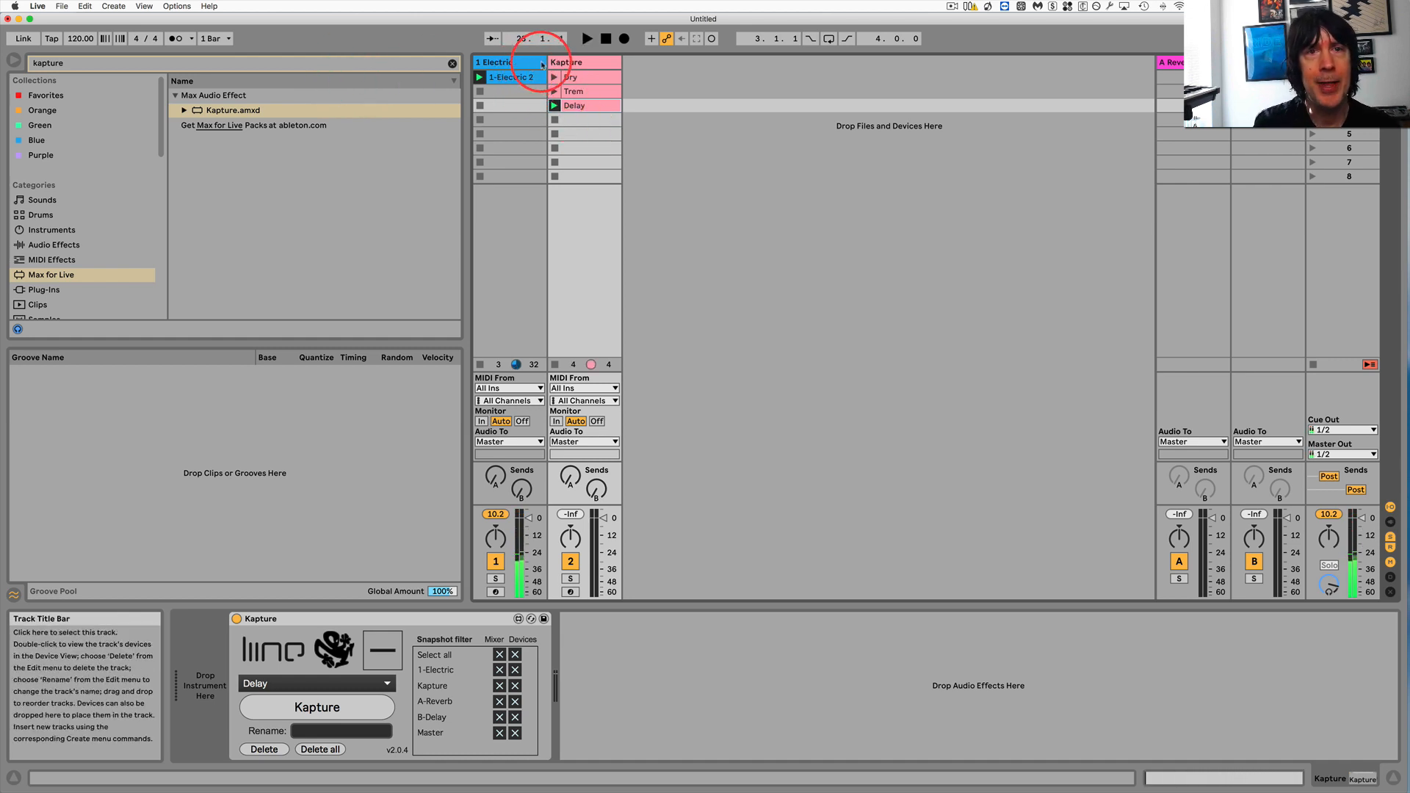
pyautogui.click(500, 63)
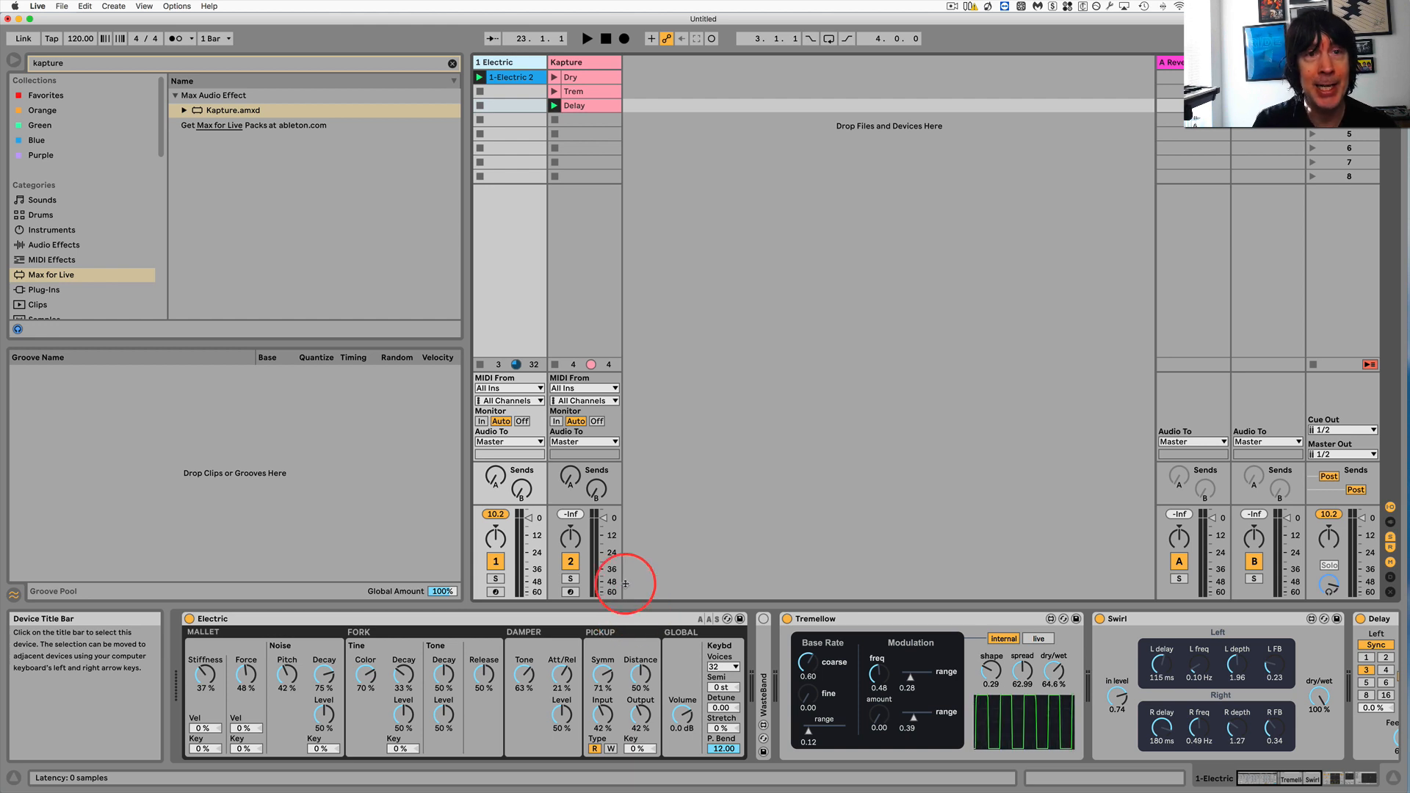
pyautogui.click(580, 62)
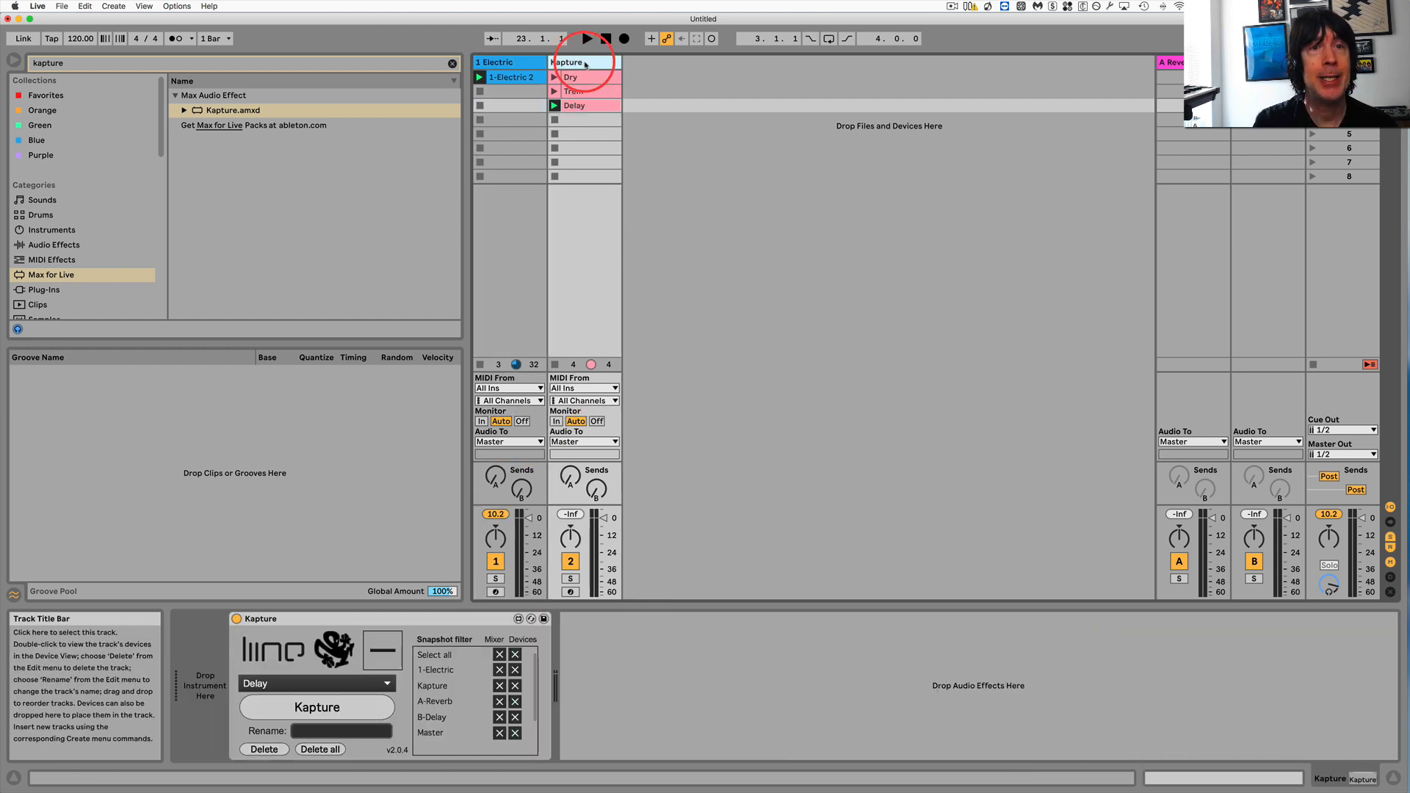